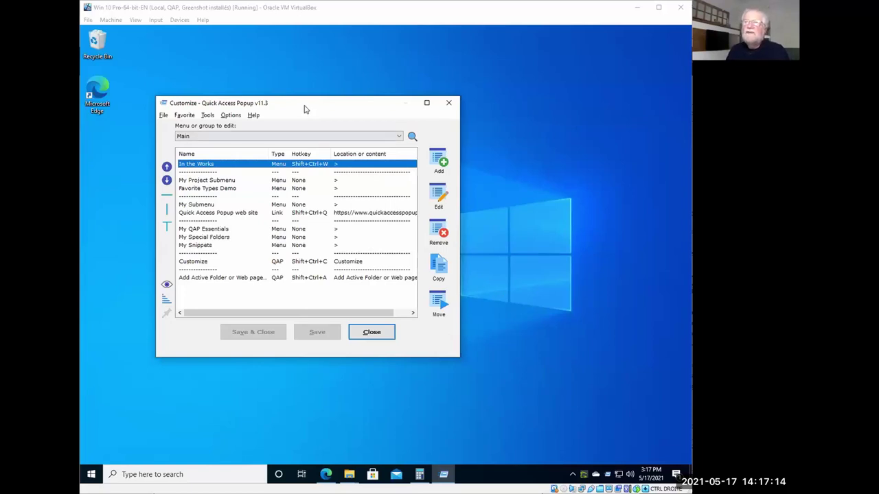
Close Customize, then bring up the running Calculator from In the Works > Current Windows.
drag(305, 106, 338, 104)
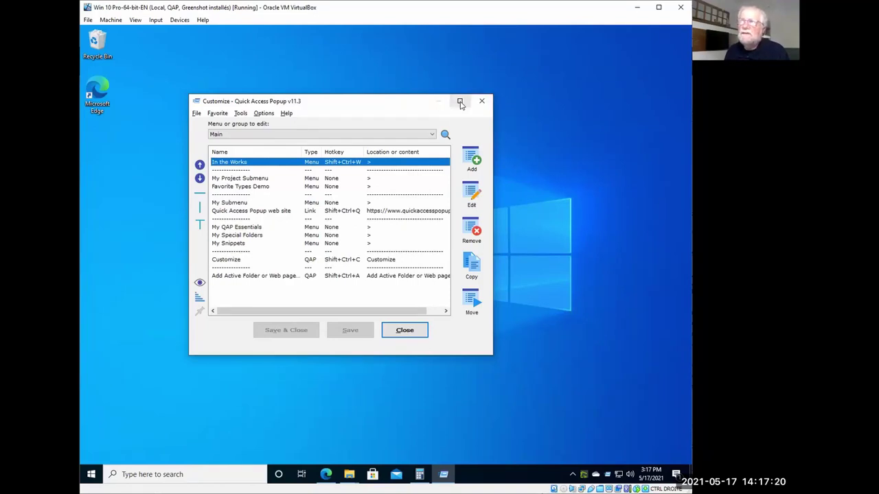
click(481, 102)
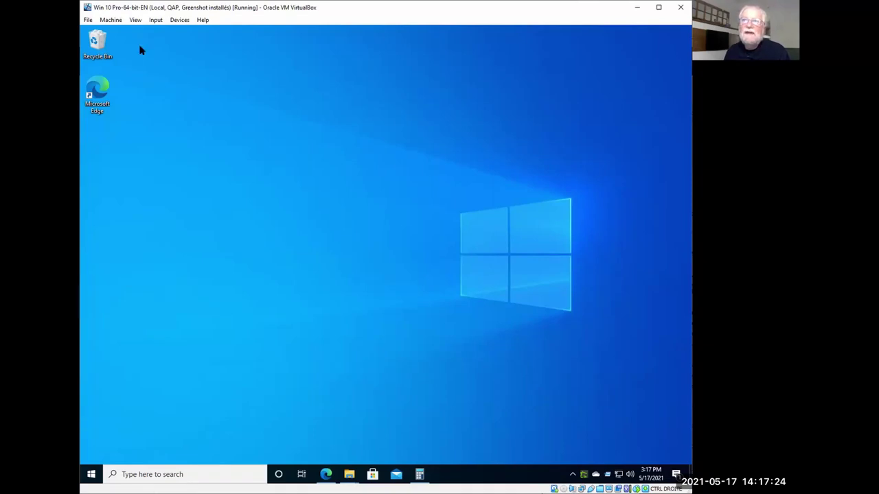
middle_click(139, 48)
mouse_move(199, 57)
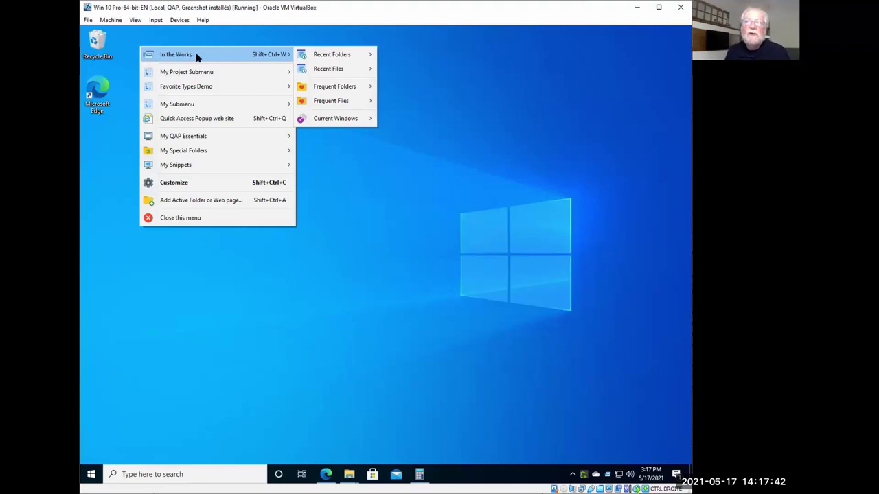
mouse_move(359, 56)
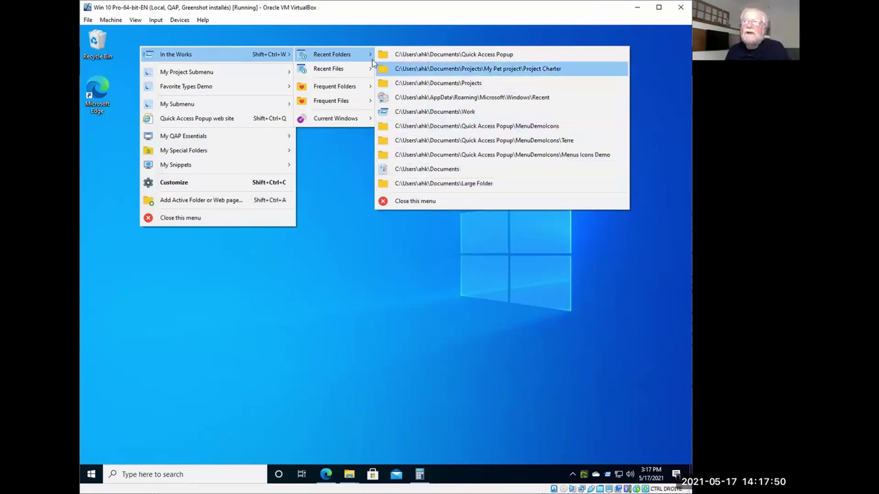
mouse_move(328, 72)
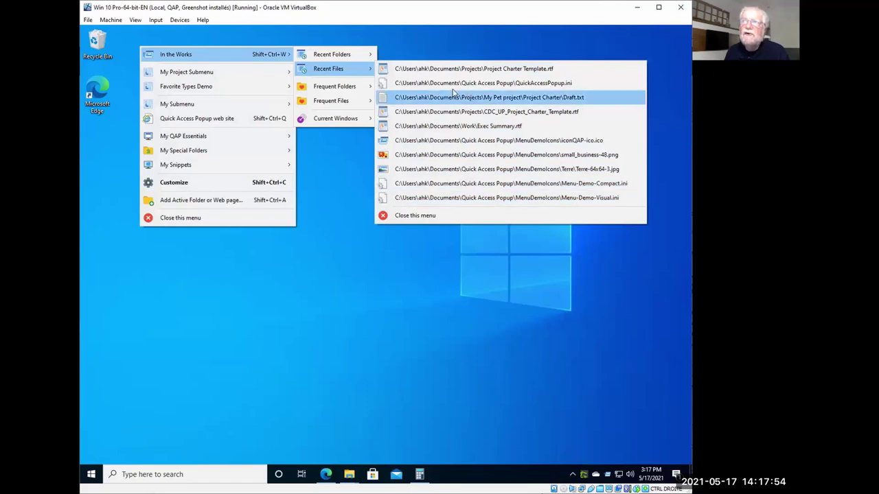
mouse_move(325, 90)
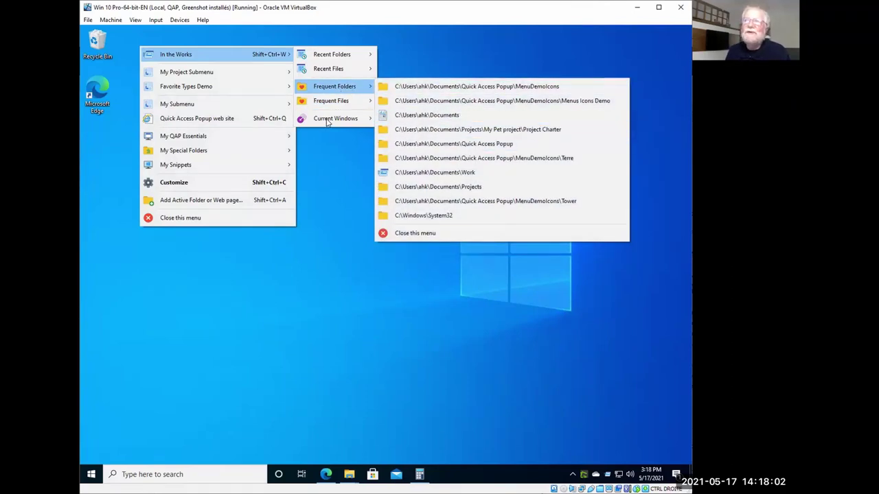
mouse_move(326, 121)
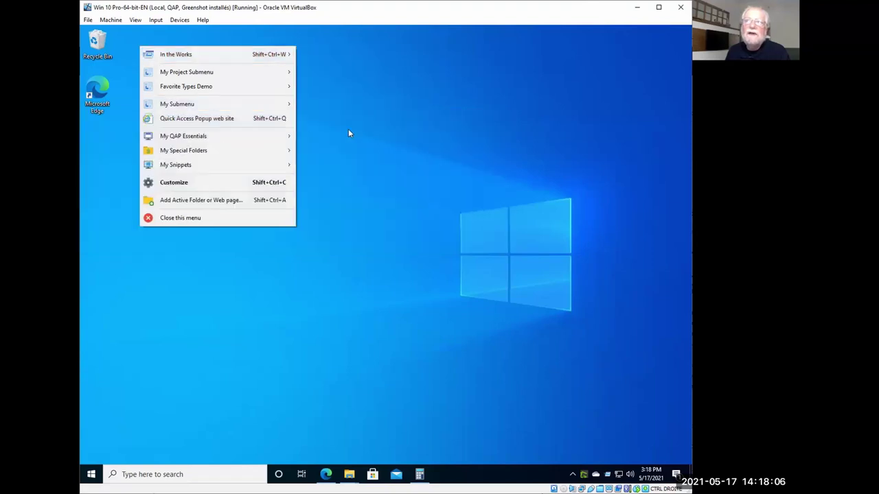
mouse_move(262, 57)
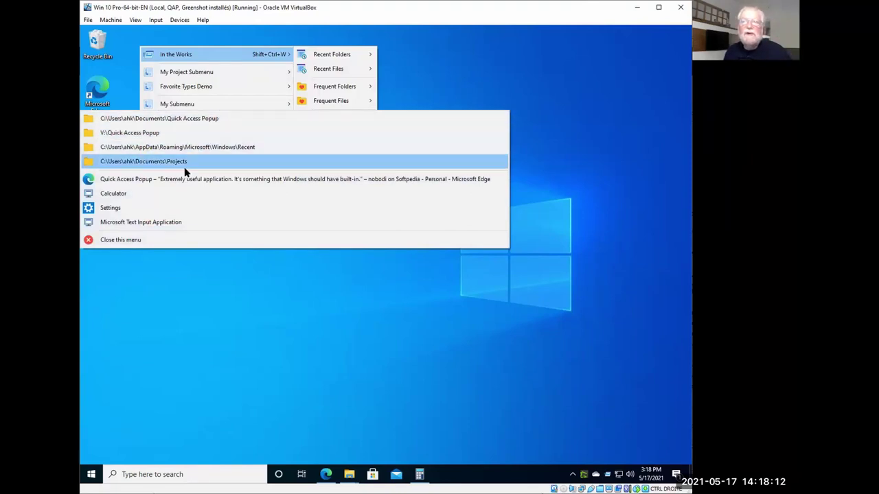
click(172, 196)
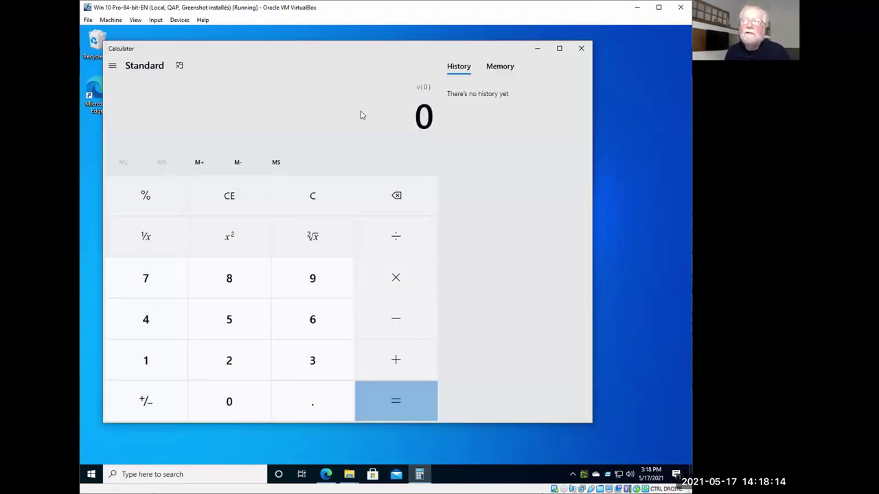
Minimize Calculator and browse the QAP menu's My Project Submenu and Favorite Types Demo.
click(537, 48)
middle_click(144, 54)
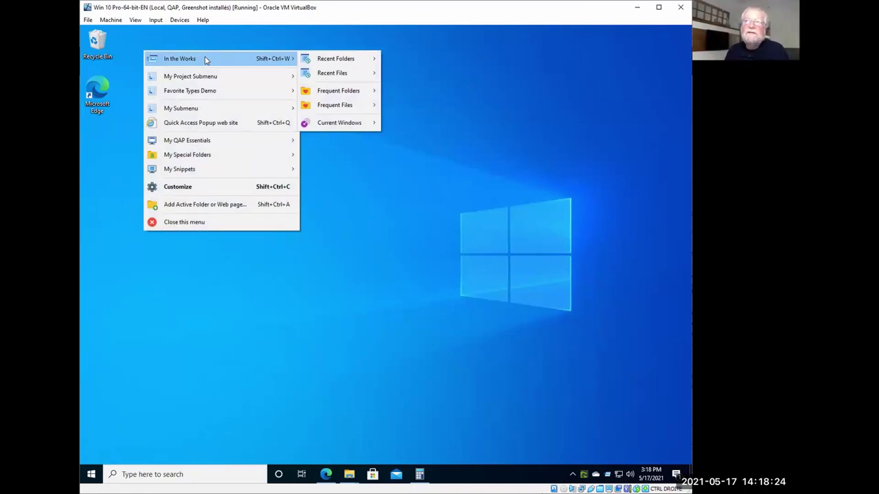
mouse_move(206, 77)
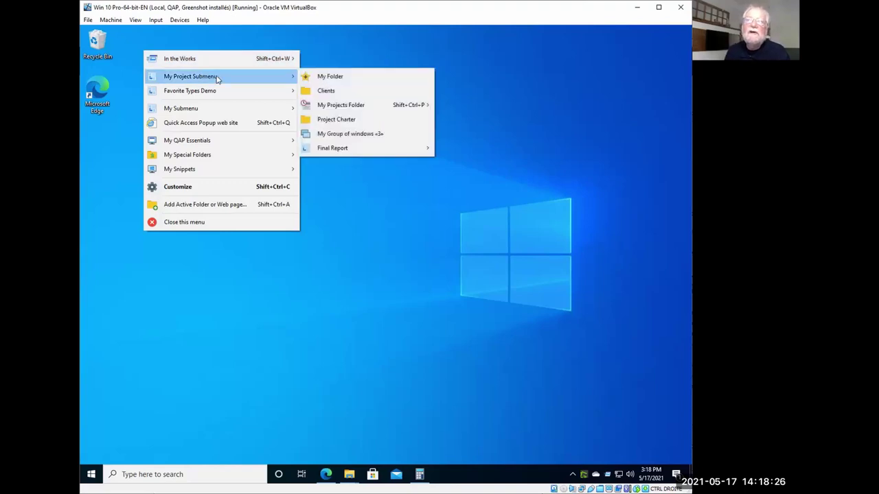
mouse_move(214, 92)
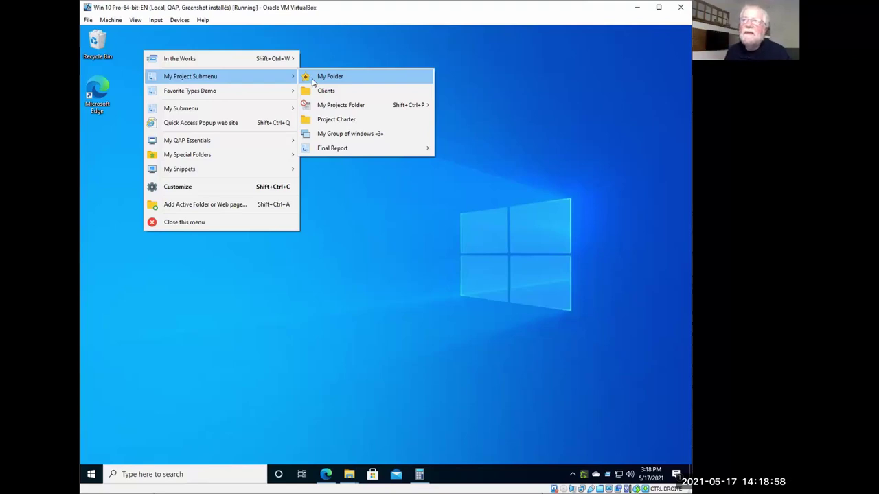
mouse_move(323, 106)
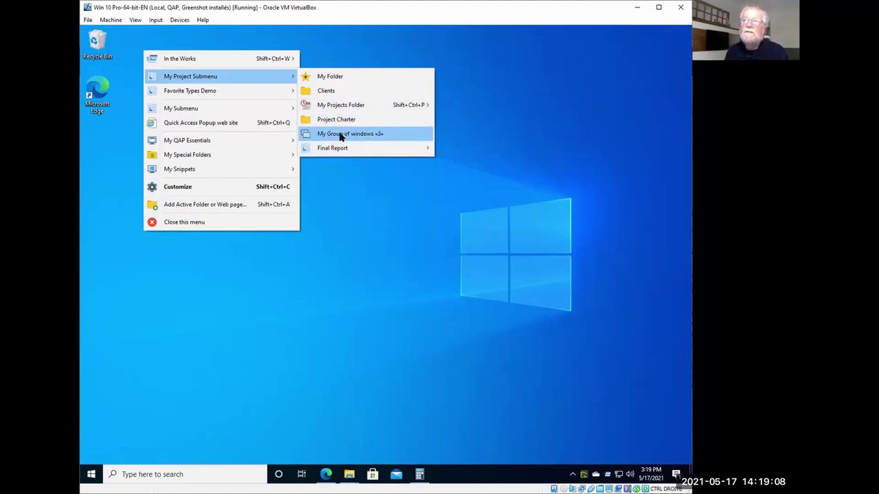
Open the Clients folder, move its window up, and decline editing the missing My Folder favorite.
click(326, 92)
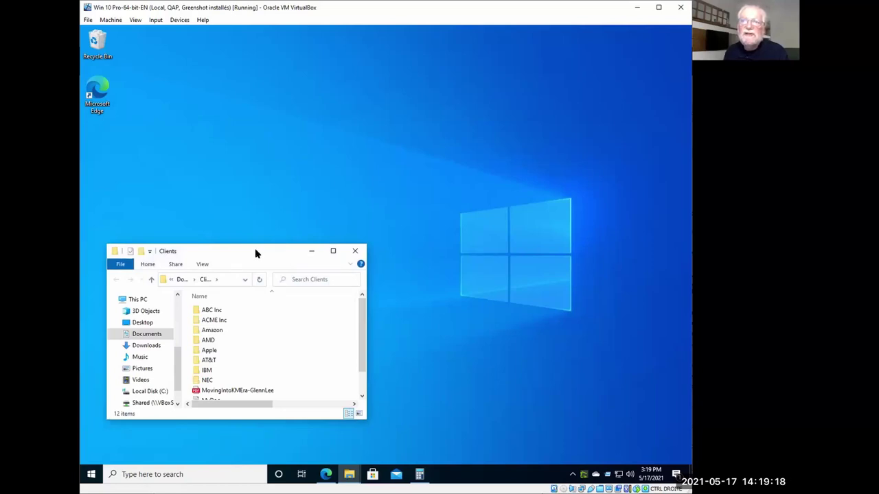
drag(255, 253, 355, 108)
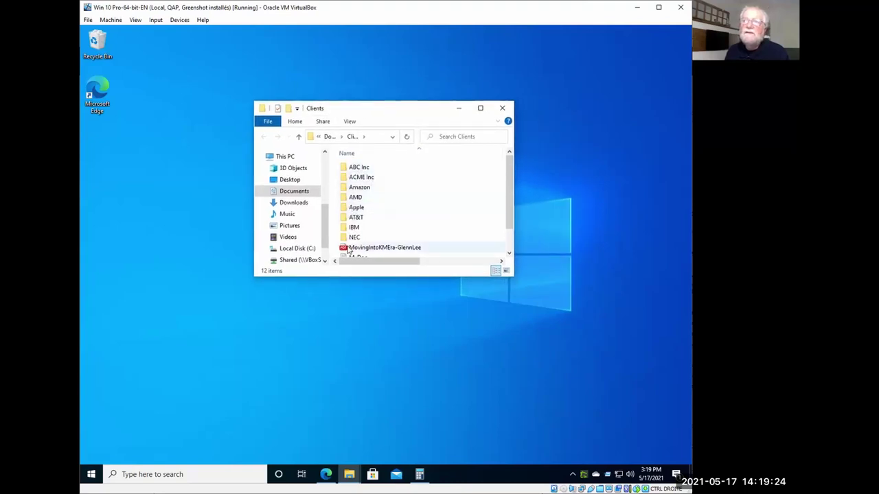
middle_click(369, 180)
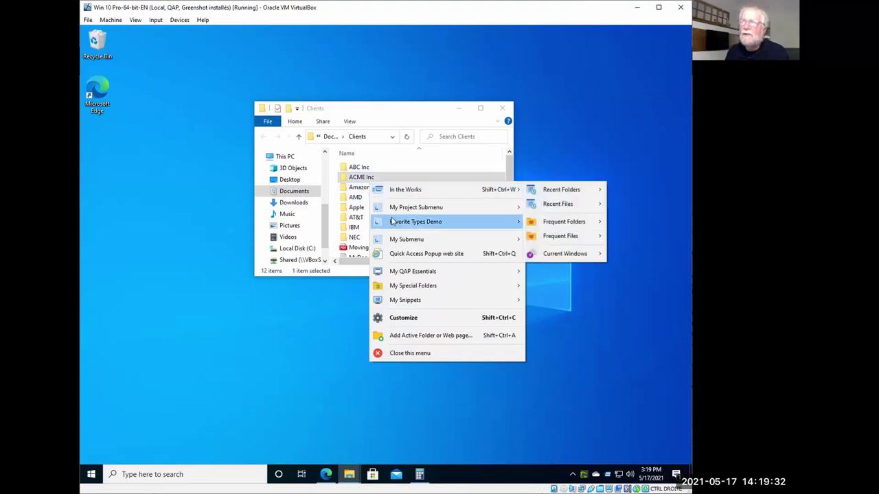
mouse_move(466, 211)
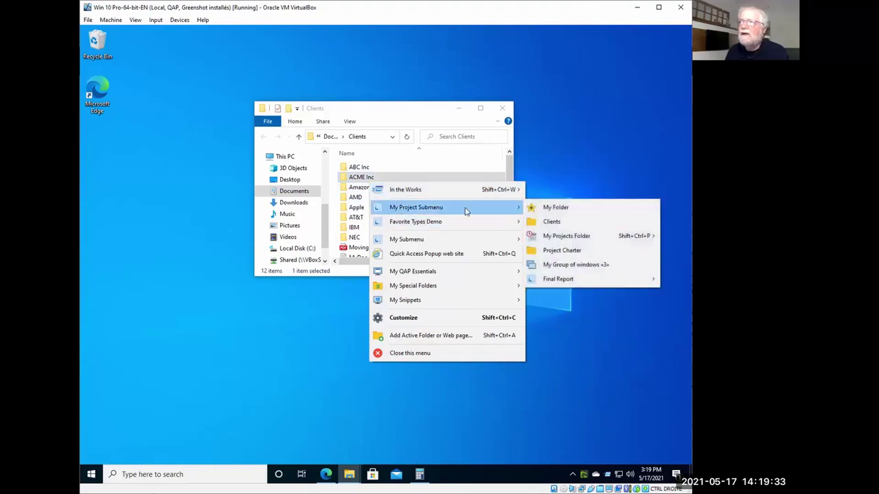
click(558, 208)
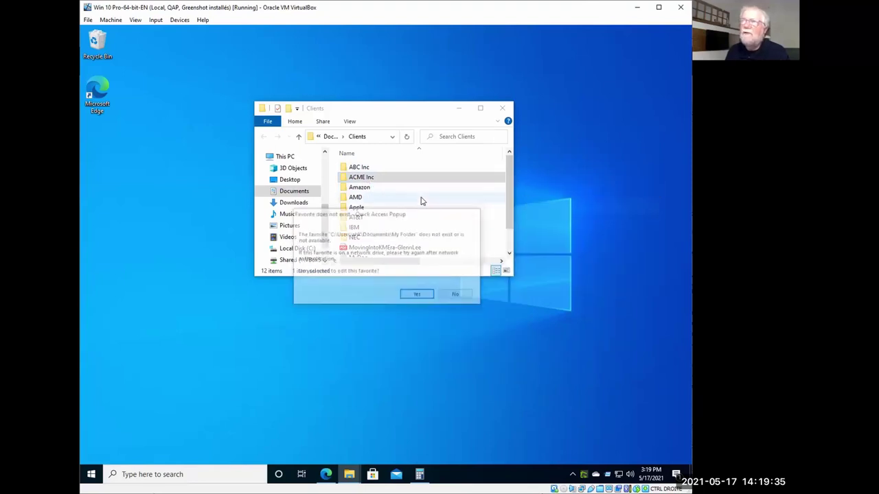
click(455, 295)
Reopen the Quick Access Popup menu over the Clients folder list and browse its submenus.
middle_click(356, 179)
mouse_move(425, 204)
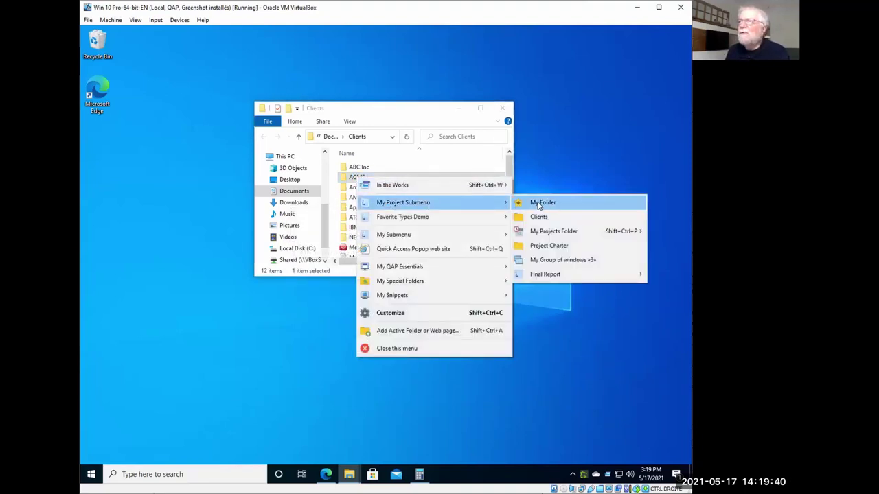
mouse_move(533, 235)
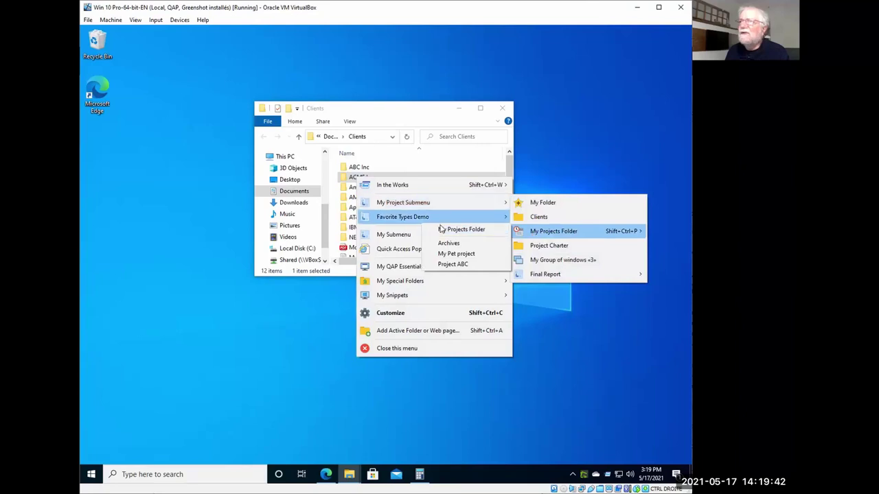
mouse_move(463, 233)
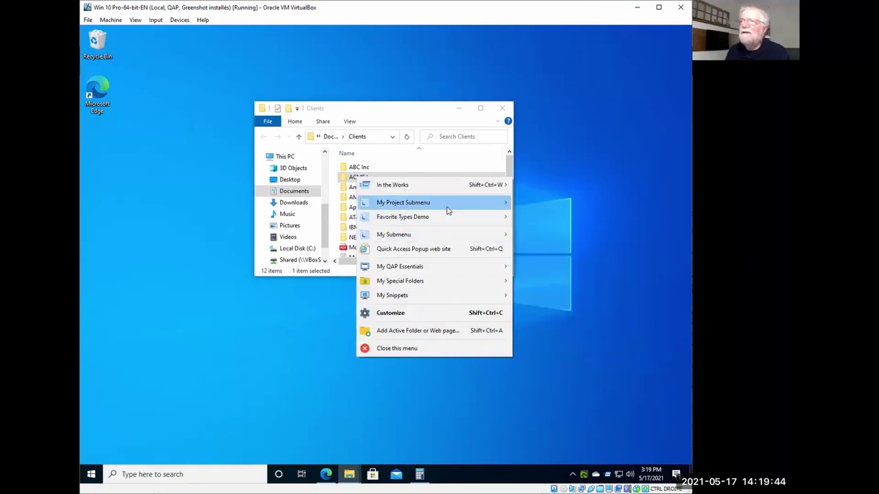
Send Explorer to My Projects Folder, then minimize the Quick Access Popup web page in Edge.
click(491, 233)
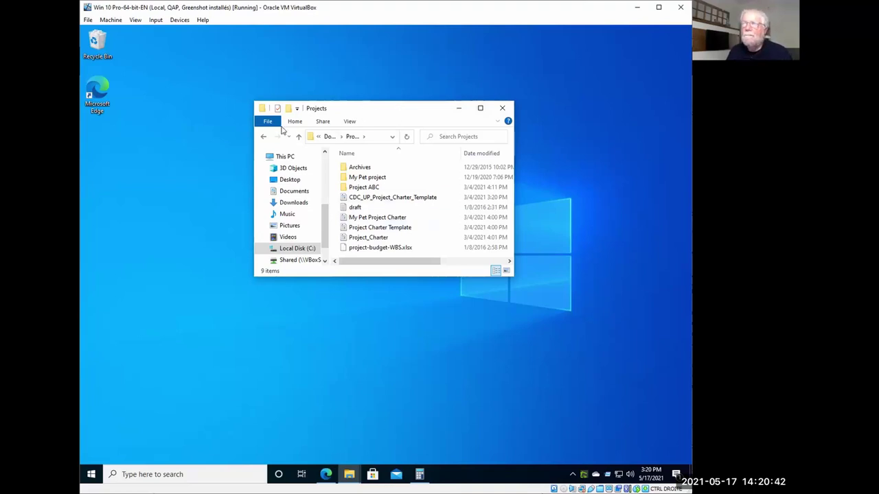
click(208, 137)
key(alt+Tab)
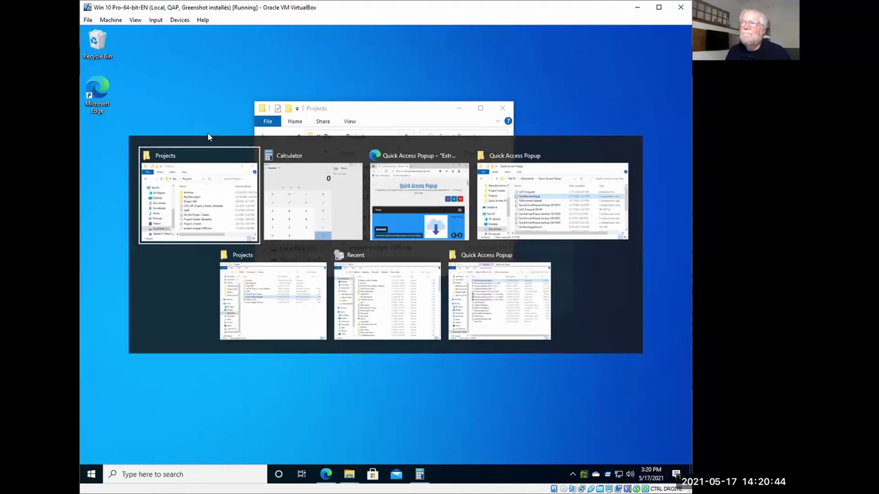
key(alt+Tab)
key(alt+Tab)
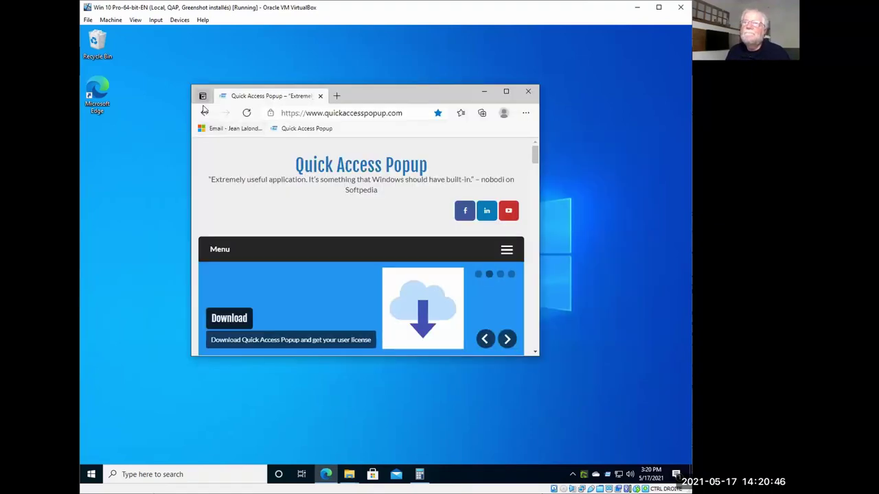
click(483, 92)
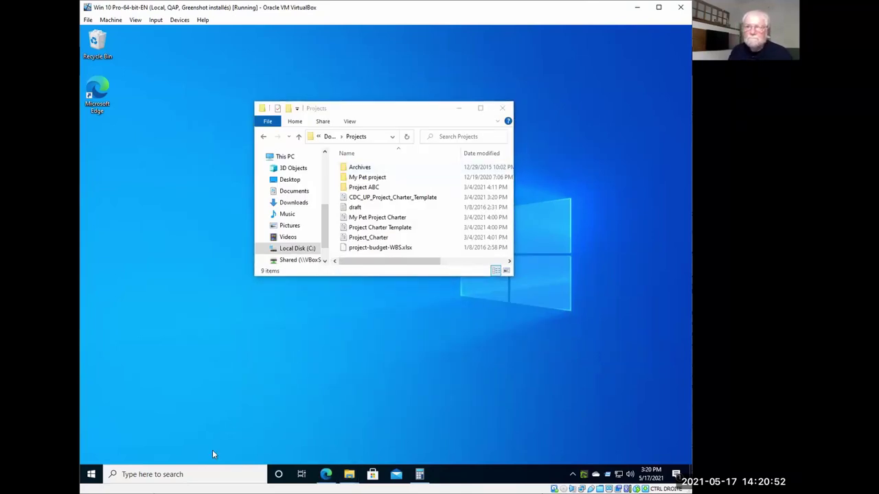
Launch Notepad from Start search and open its File > Save As dialog.
key(super)
text(bn)
click(153, 475)
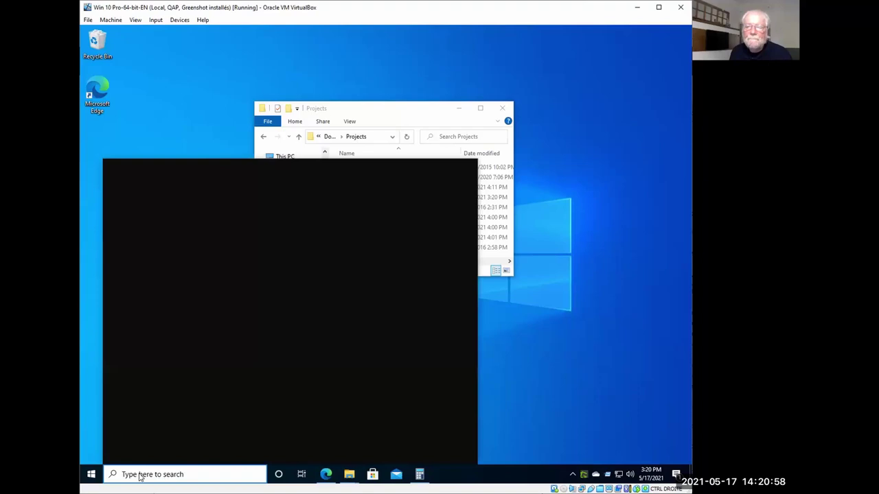
text(notepad)
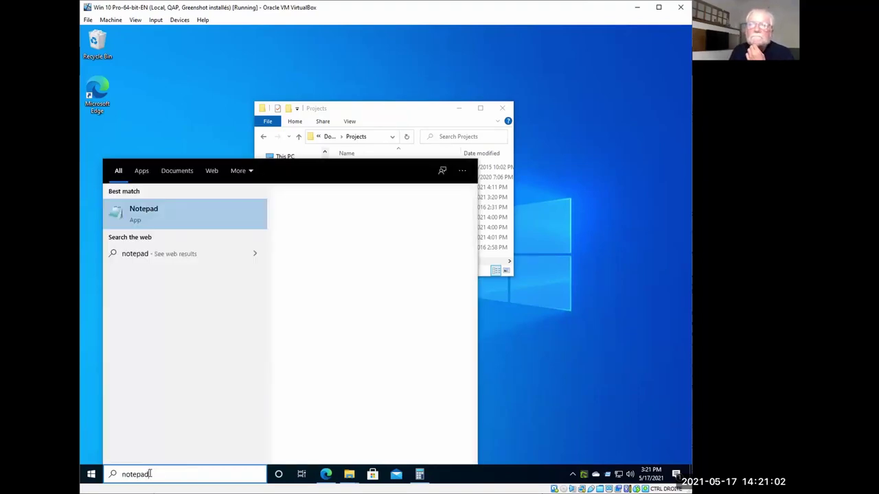
key(Return)
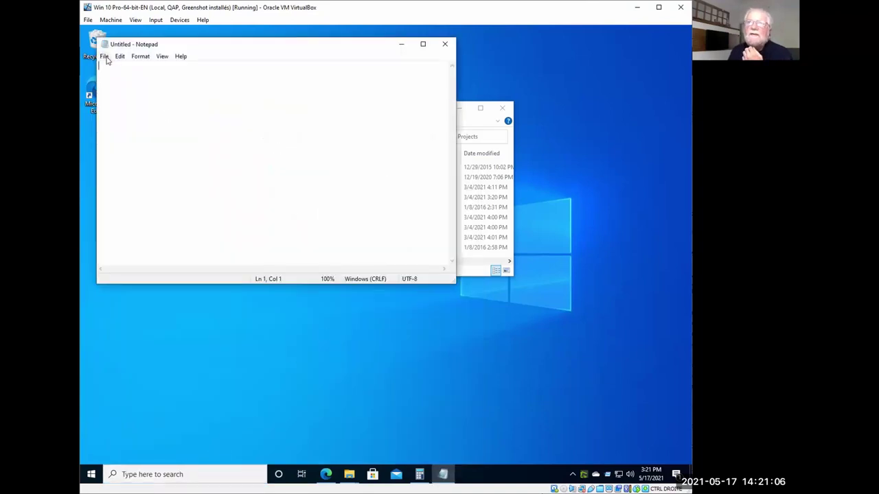
click(104, 57)
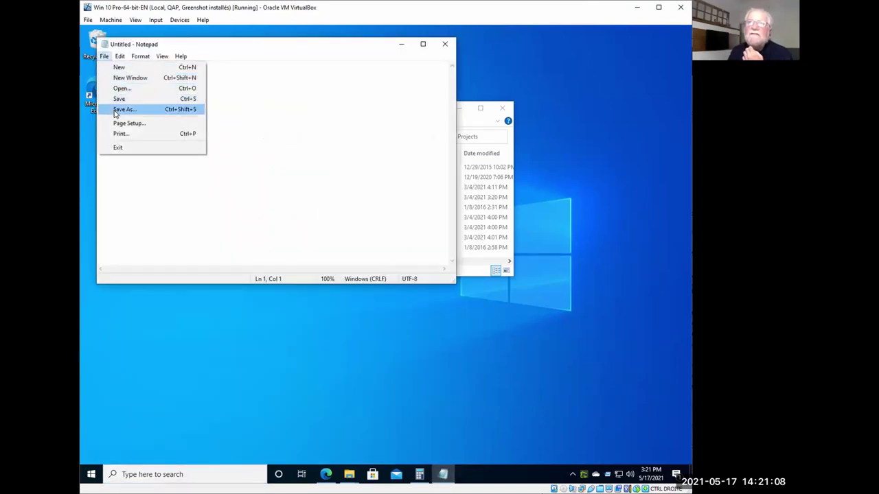
click(116, 110)
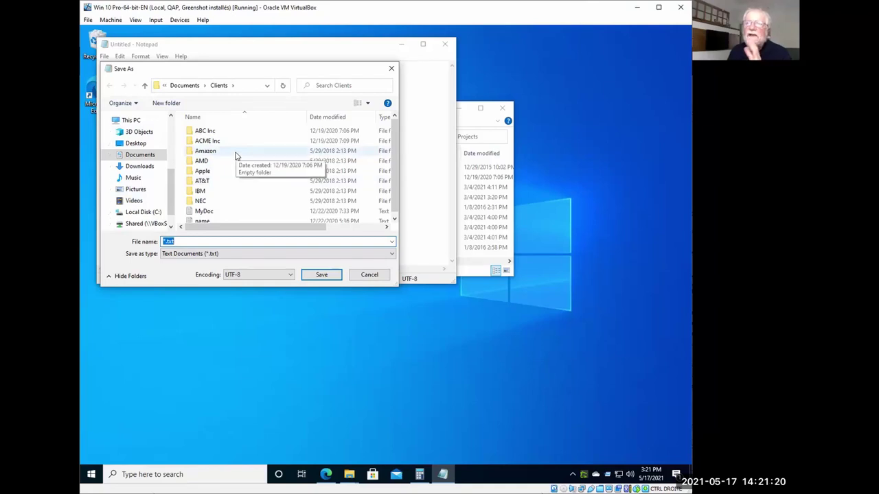
Jump the Save As dialog to My Projects Folder, then cancel and close Notepad unsaved.
middle_click(235, 155)
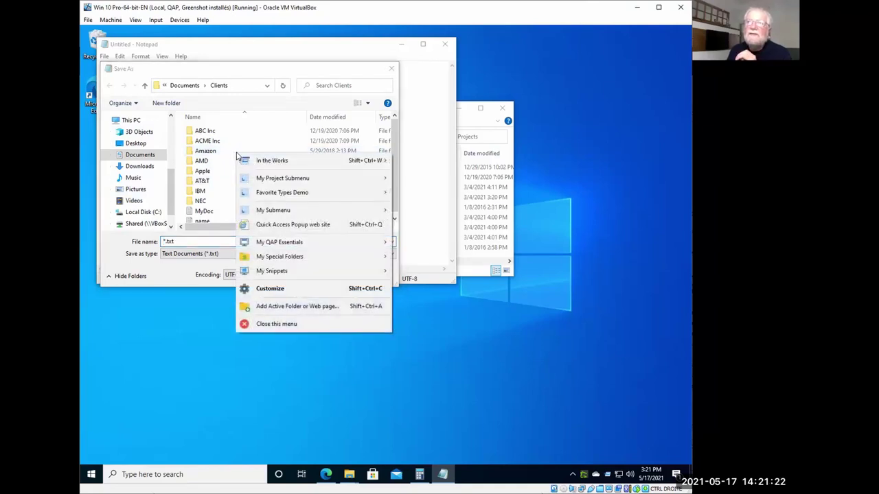
mouse_move(287, 180)
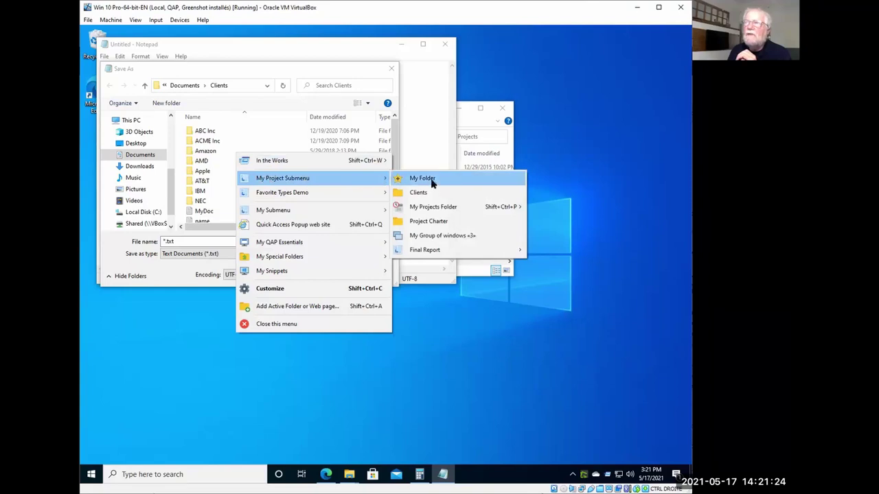
mouse_move(446, 209)
click(563, 208)
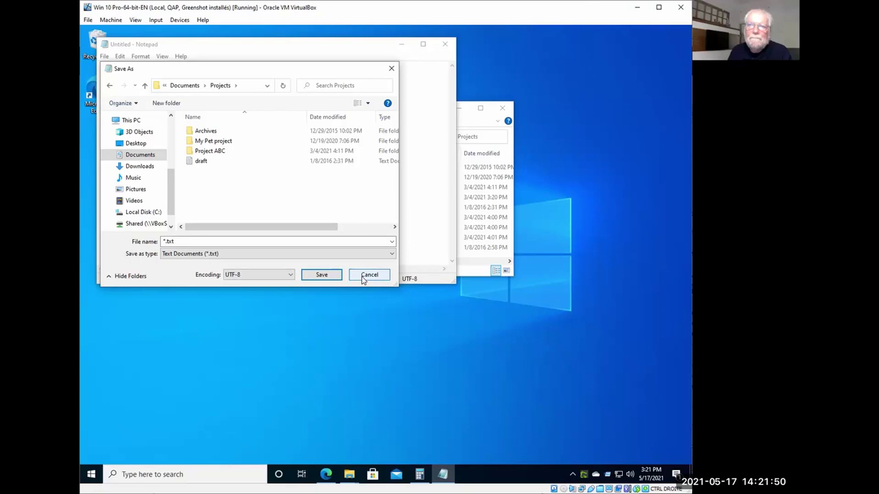
click(364, 276)
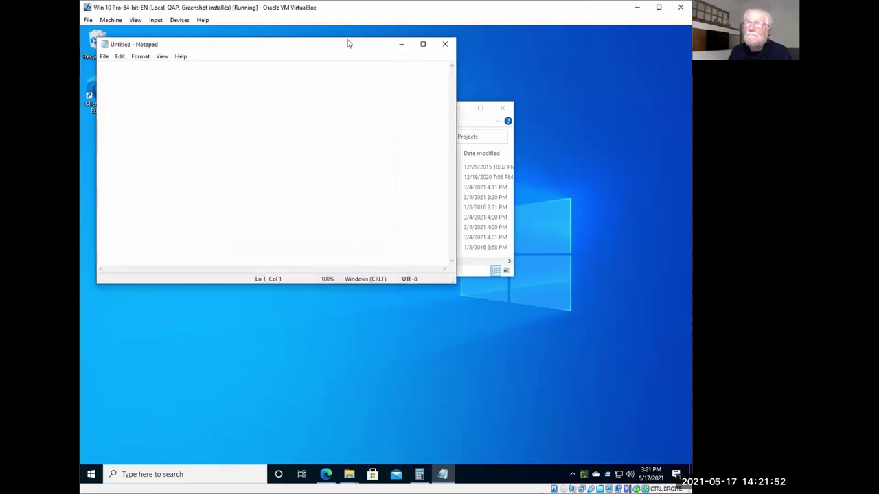
click(443, 44)
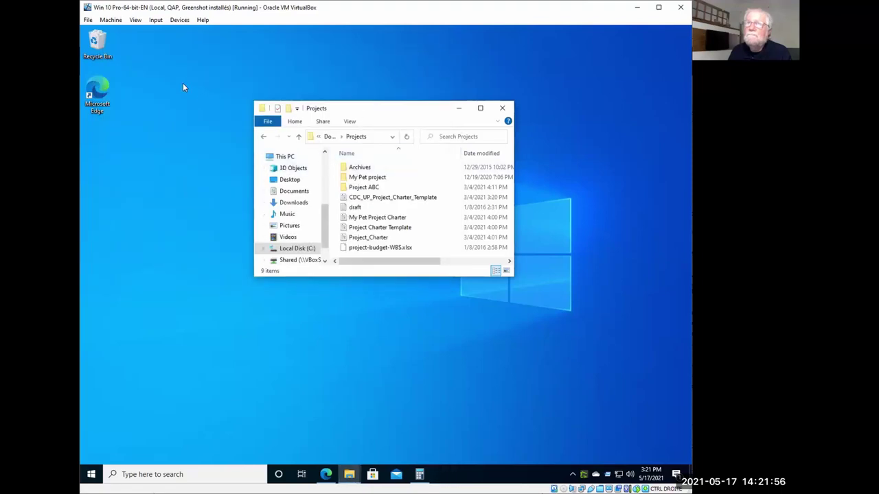
Minimize the Projects window and open the Quick Access Popup menu on the desktop.
click(459, 109)
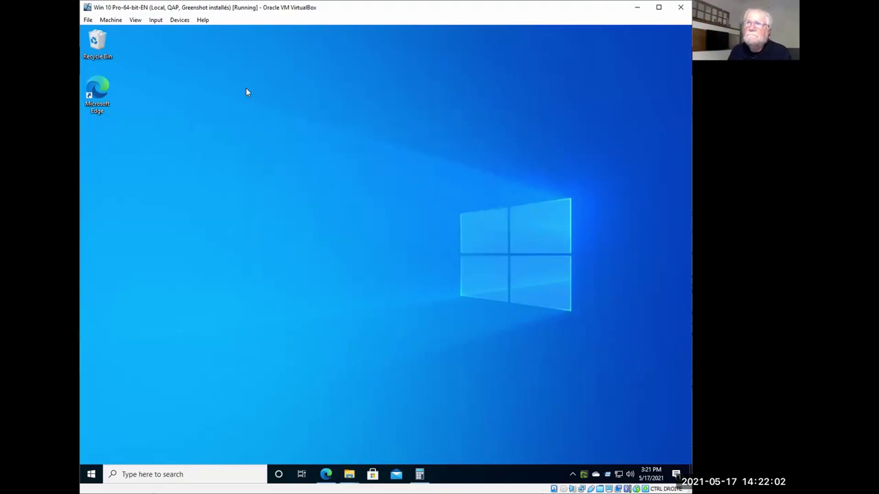
middle_click(158, 47)
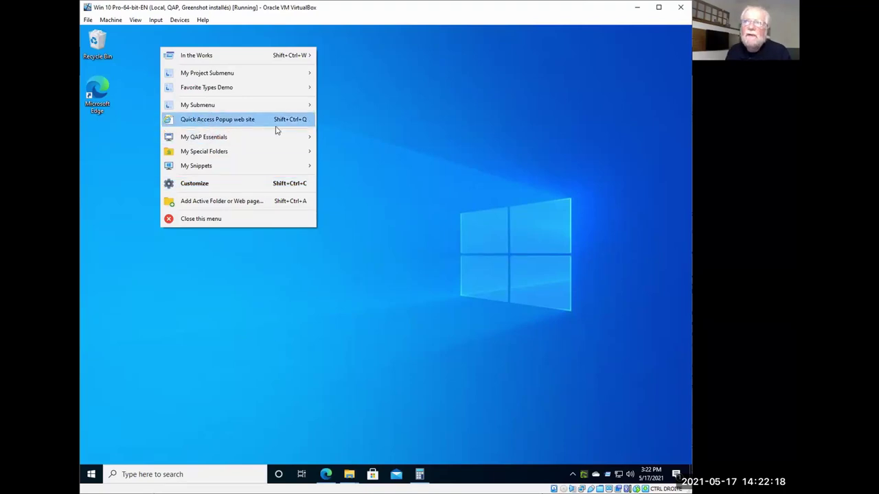
In Customize, open My Project Submenu and the Project Charter favorite's settings.
click(222, 188)
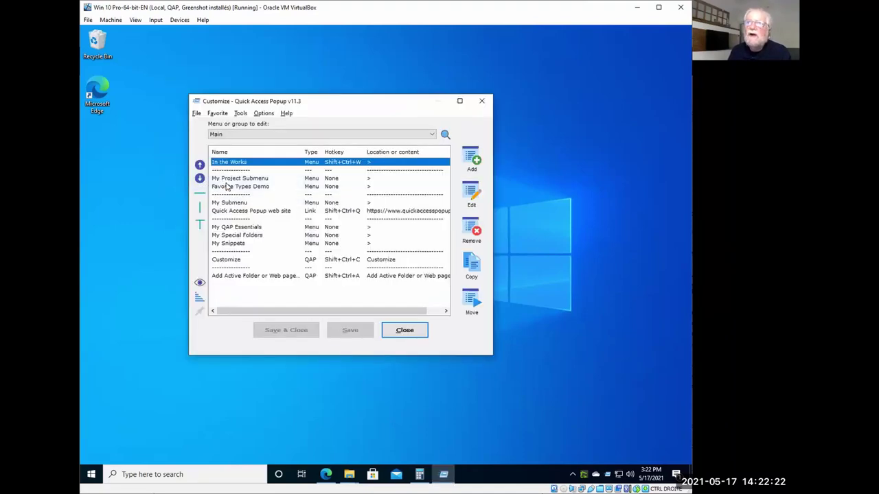
double_click(233, 179)
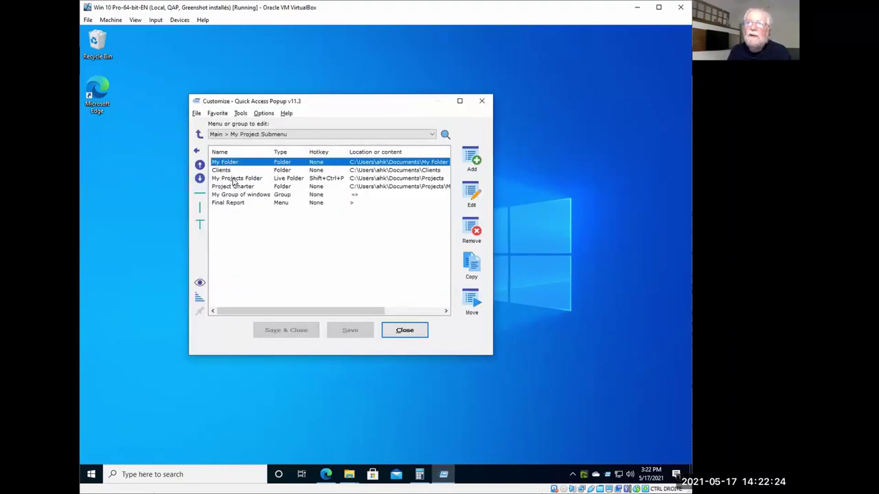
double_click(228, 187)
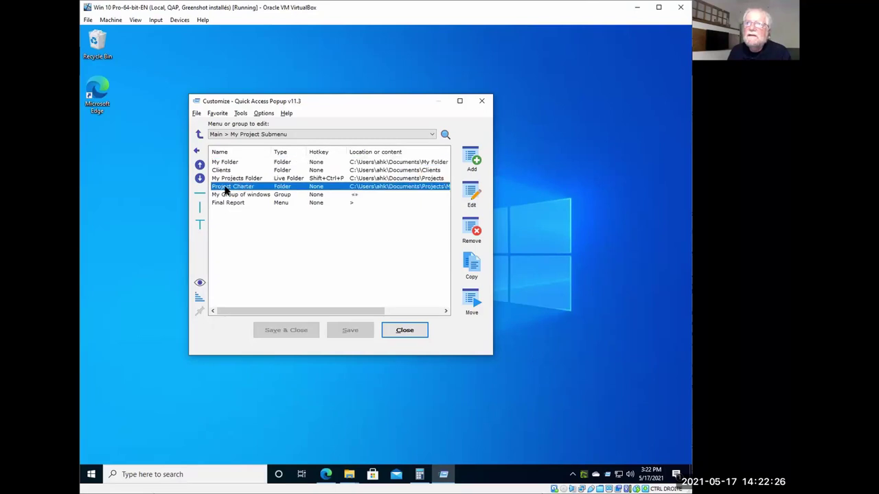
key(Escape)
double_click(233, 187)
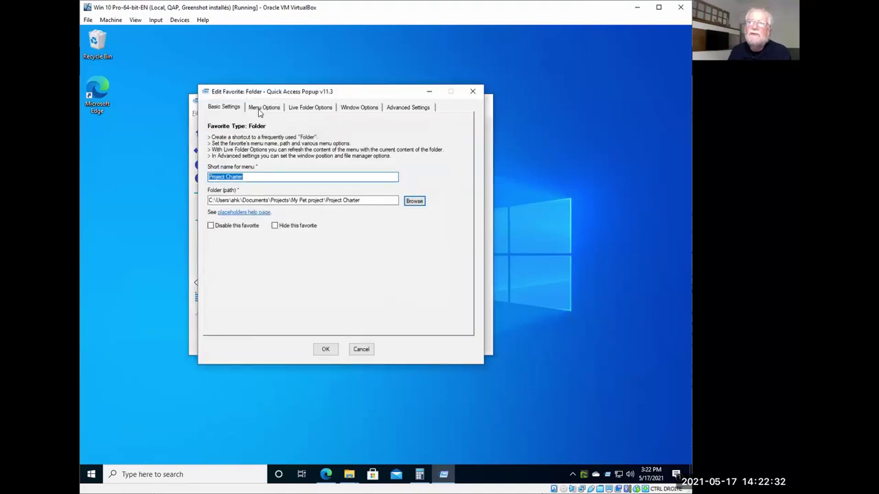
Assign Project Charter the shortcut Shift+Ctrl+T under Menu Options.
click(265, 108)
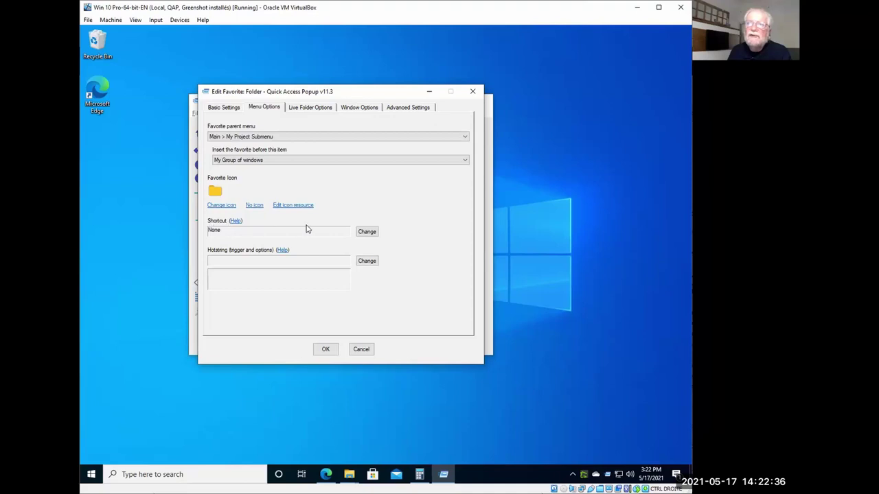
click(364, 232)
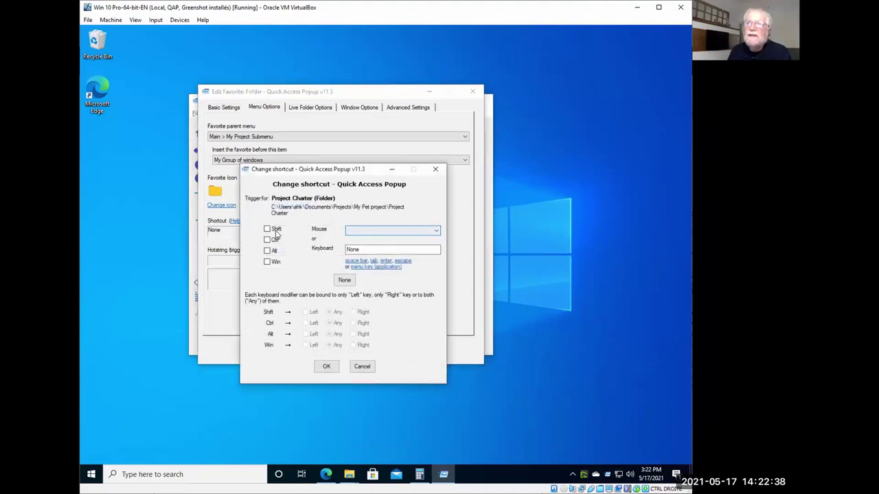
click(267, 228)
click(267, 239)
click(371, 252)
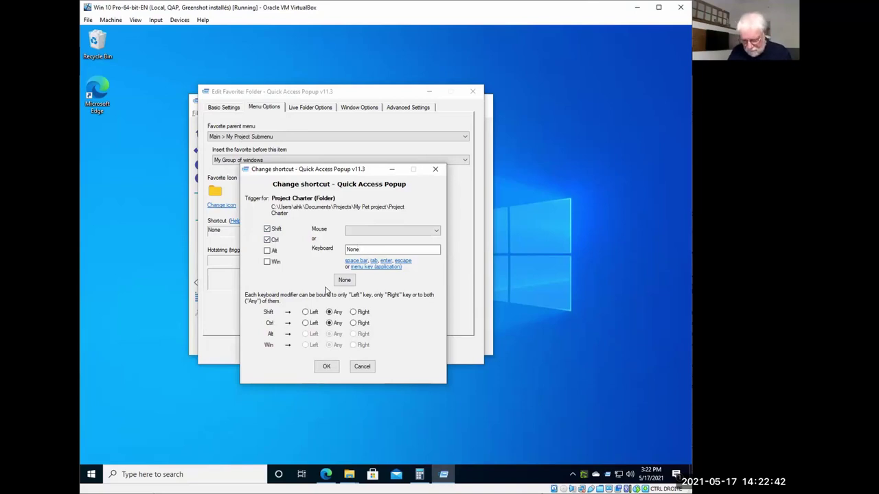
key(t)
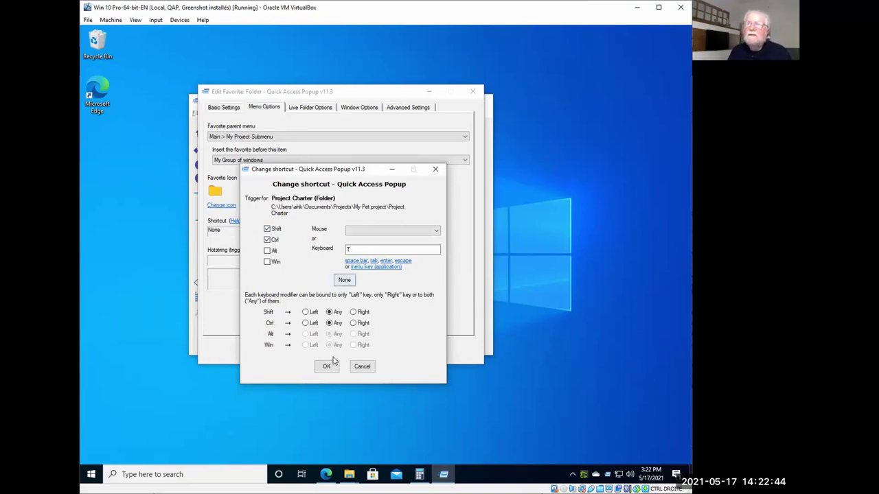
click(325, 366)
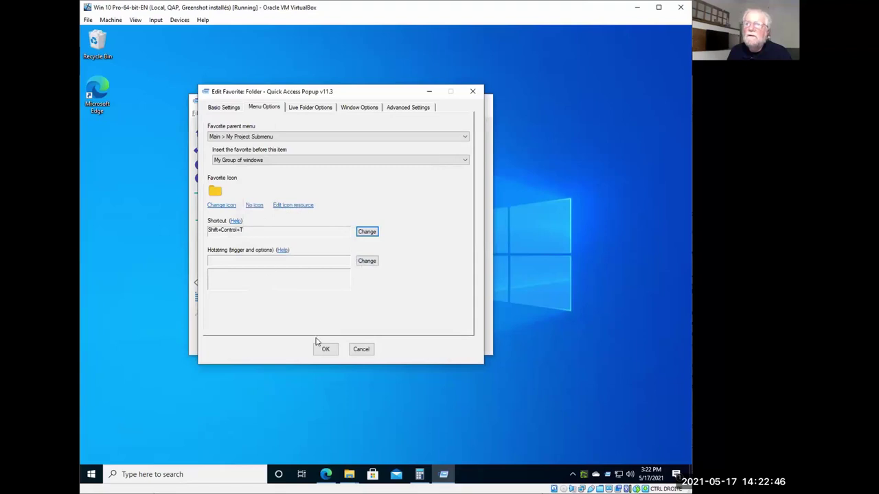
Save the edited favorite, close Customize, and close the Project Charter folder window.
click(321, 349)
click(341, 331)
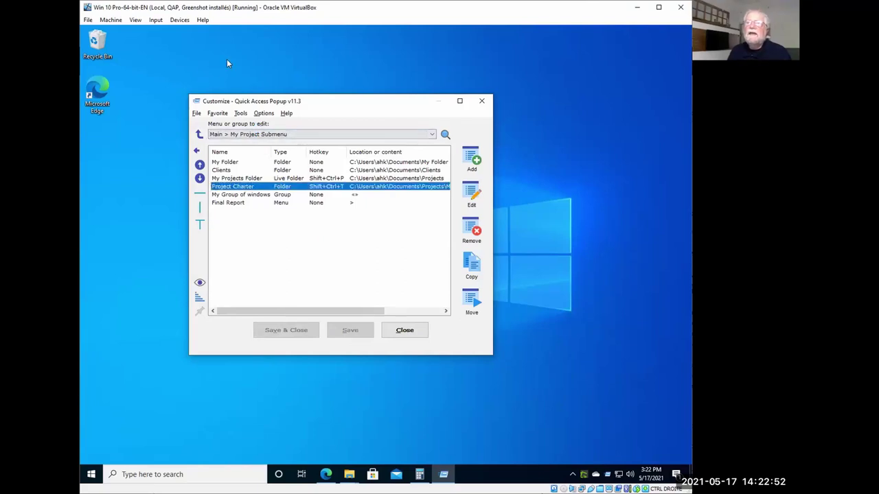
click(482, 101)
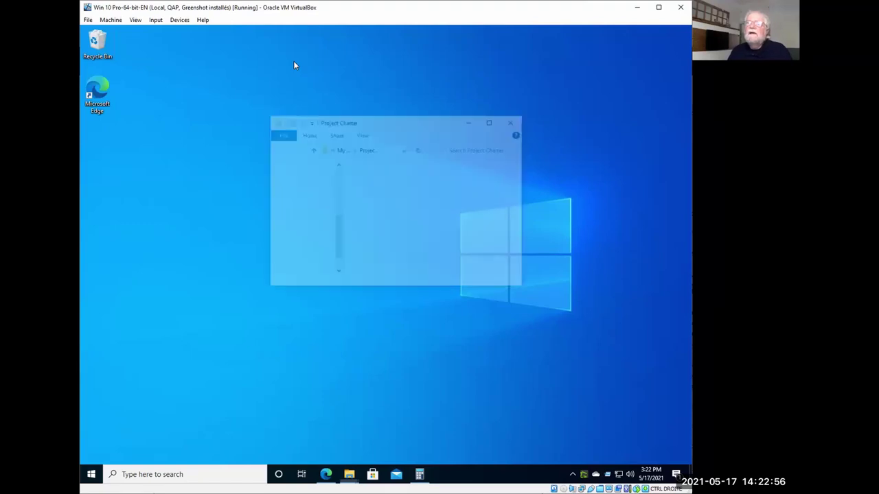
drag(358, 121, 309, 92)
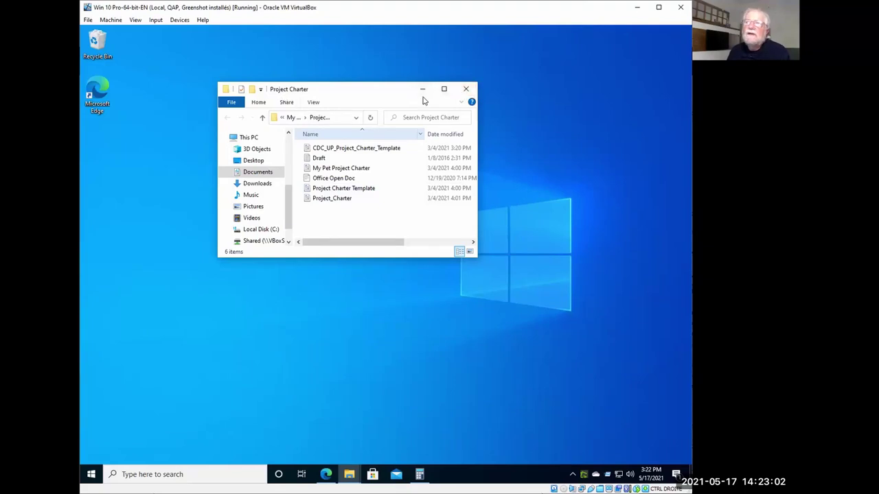
click(464, 88)
In Customize, browse My Project Submenu's items, then return to the Main menu list.
middle_click(170, 66)
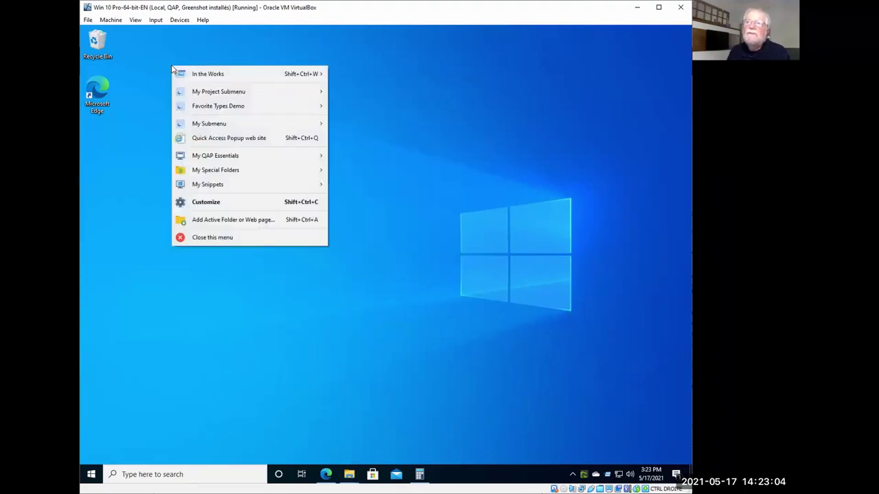
click(200, 199)
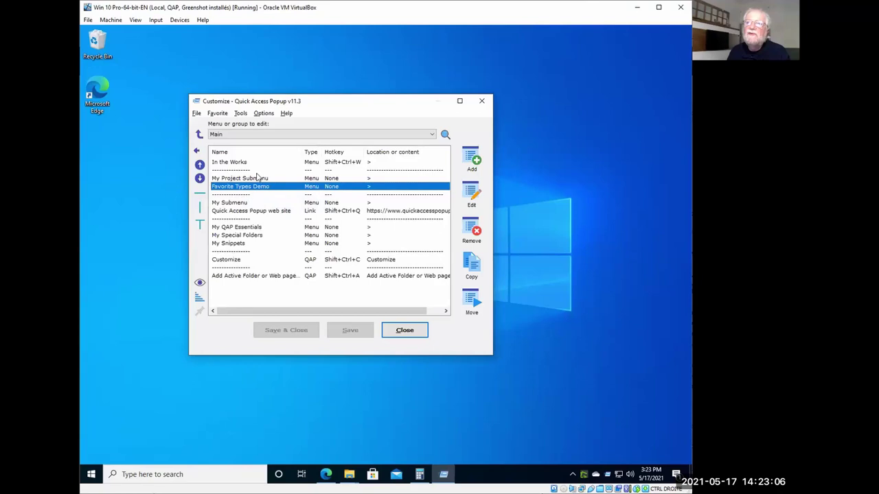
click(230, 136)
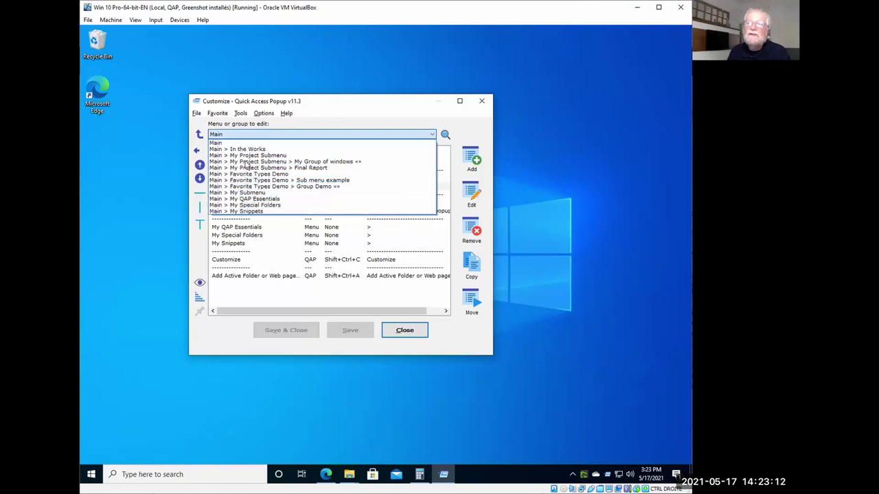
click(246, 142)
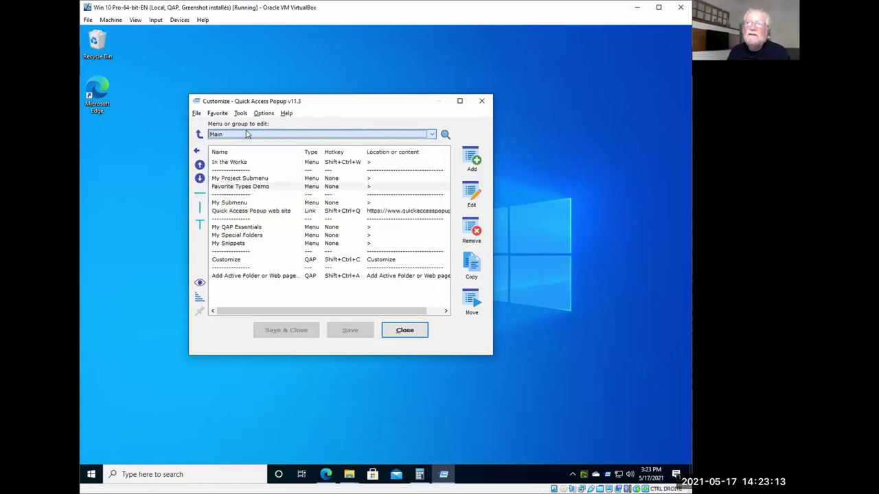
click(239, 178)
double_click(239, 179)
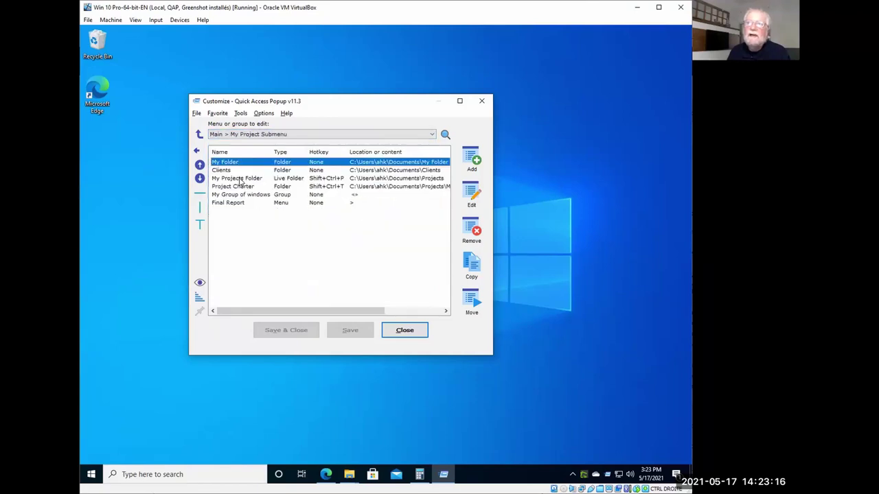
click(199, 136)
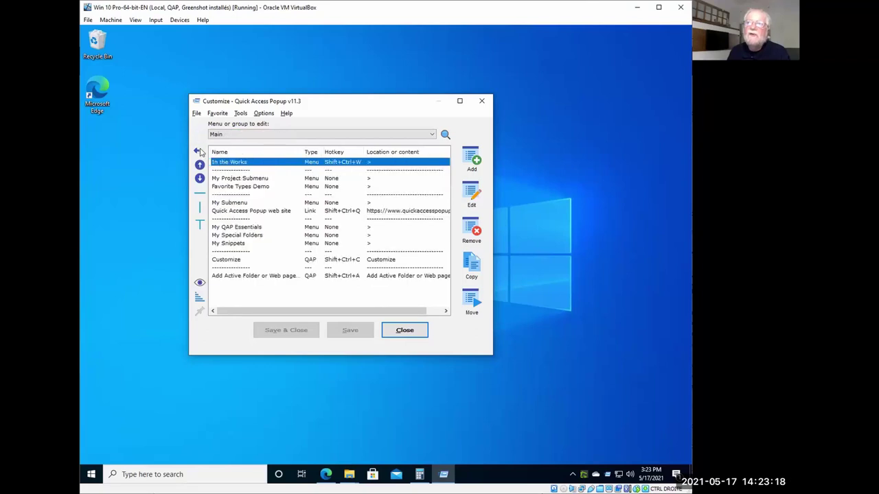
Move My Project Submenu and Favorite Types Demo down two positions and back up.
click(228, 180)
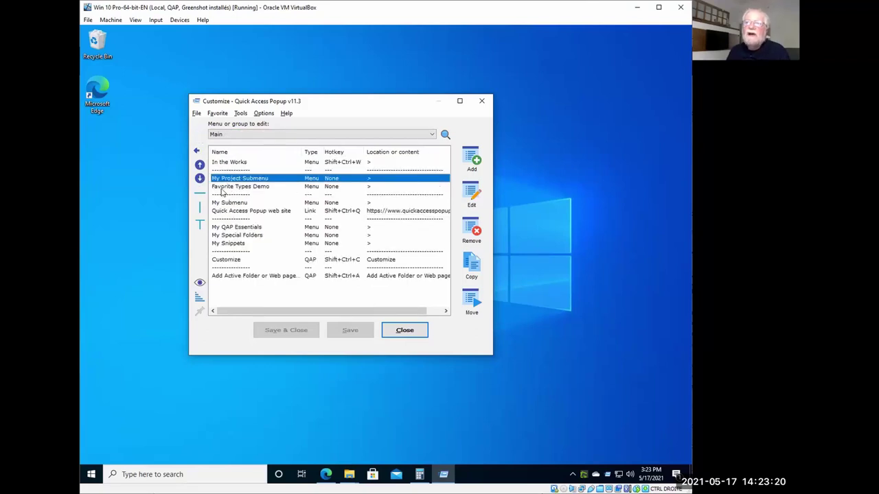
click(222, 187)
shift+click(217, 181)
click(200, 177)
click(200, 178)
click(200, 165)
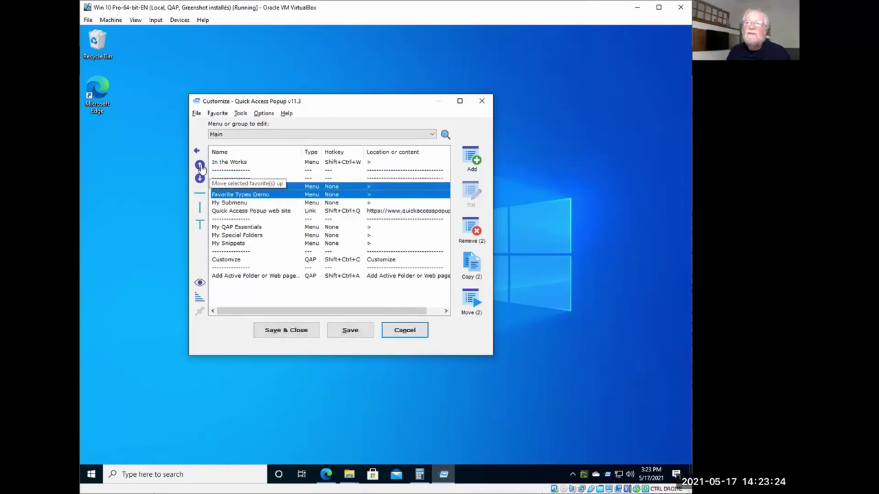
click(199, 165)
Move My Submenu to sit directly below Favorite Types Demo using Ctrl+Down and Ctrl+Up.
click(230, 210)
click(232, 203)
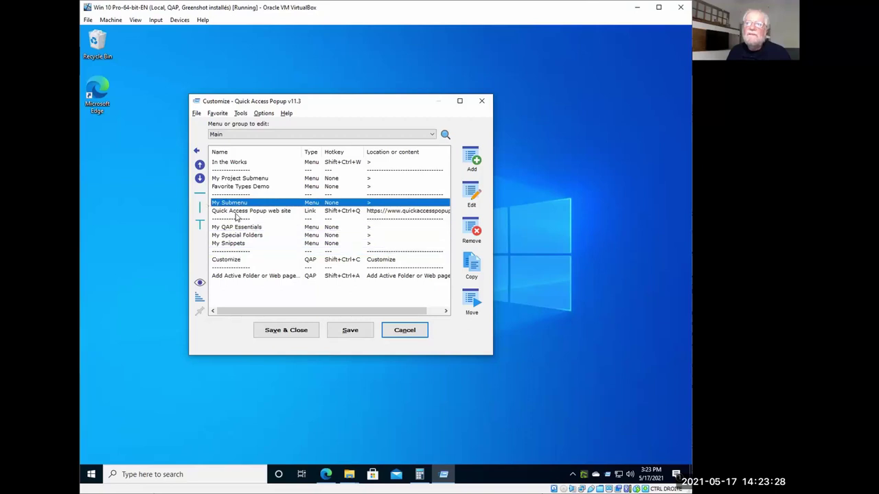
key(ctrl+Down)
key(ctrl+Down)
key(ctrl+Down)
key(ctrl+Up)
key(ctrl+Up)
key(ctrl+Up)
key(ctrl+Up)
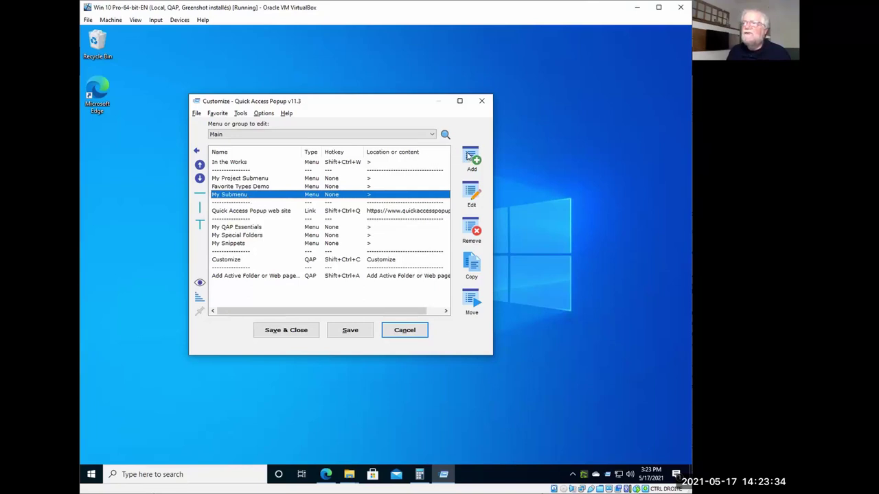
Start a new favorite of type Special Folder.
click(470, 158)
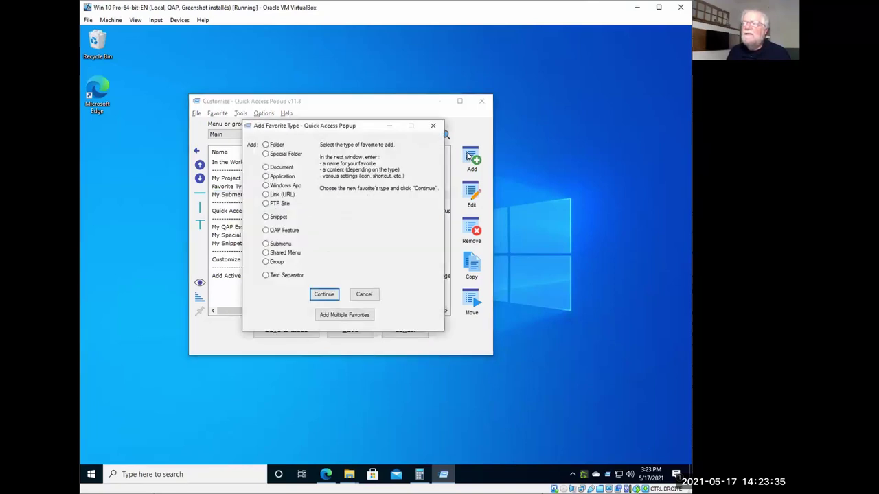
click(279, 156)
click(320, 295)
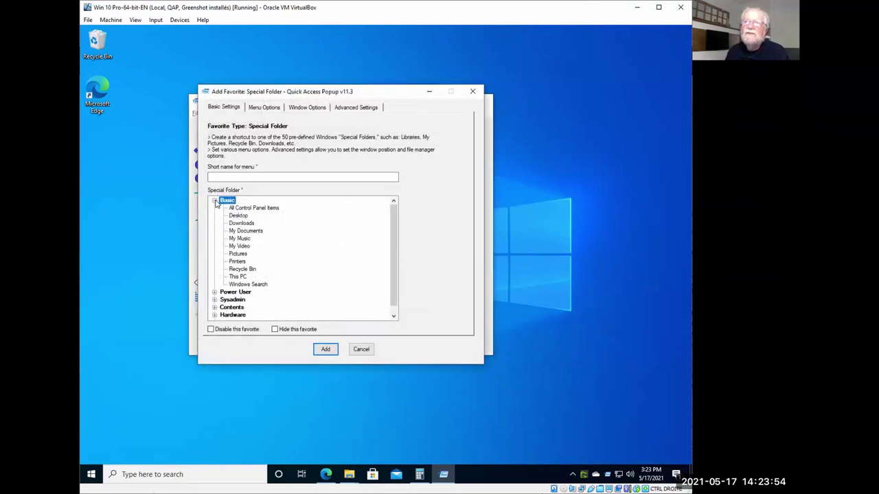
Browse the Power User and Sysadmin special folder groups, then cancel the new favorite.
scroll(230, 237, down, 1)
click(214, 285)
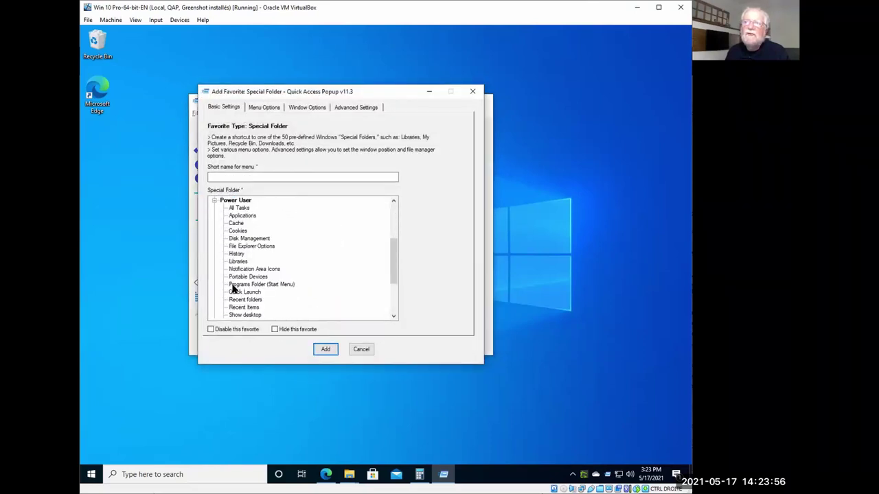
scroll(235, 281, down, 2)
scroll(236, 281, down, 2)
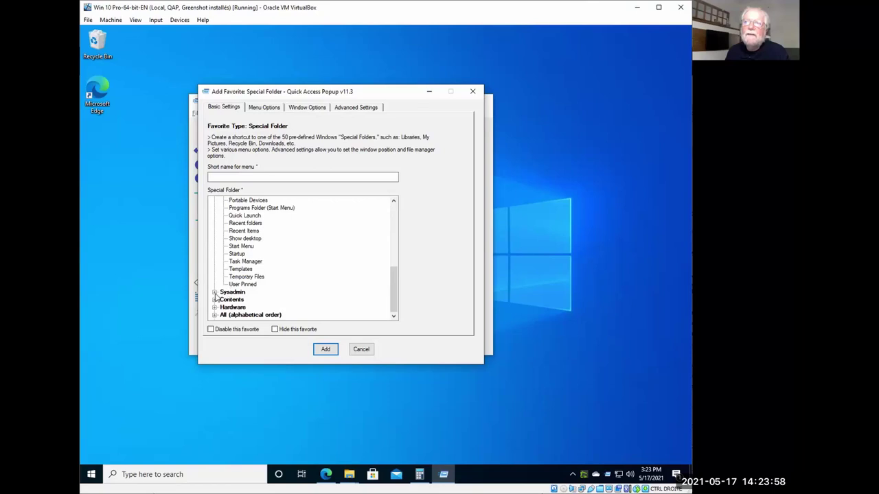
click(215, 291)
scroll(234, 292, down, 3)
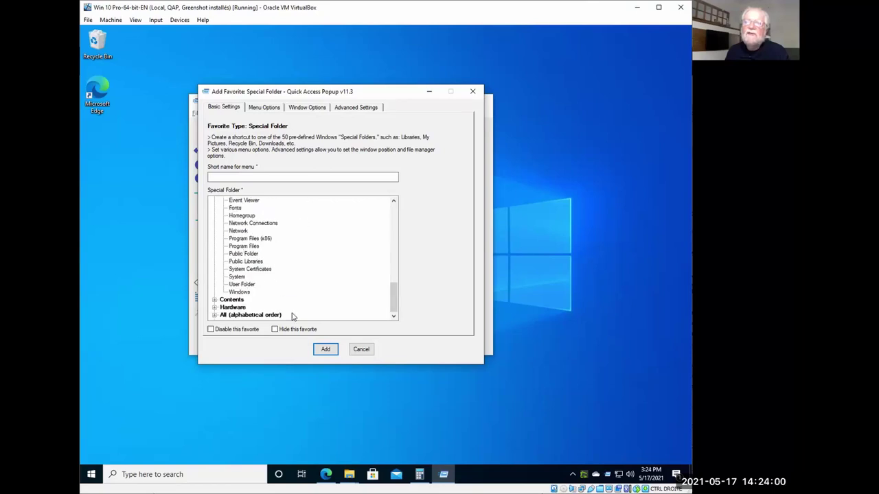
click(356, 351)
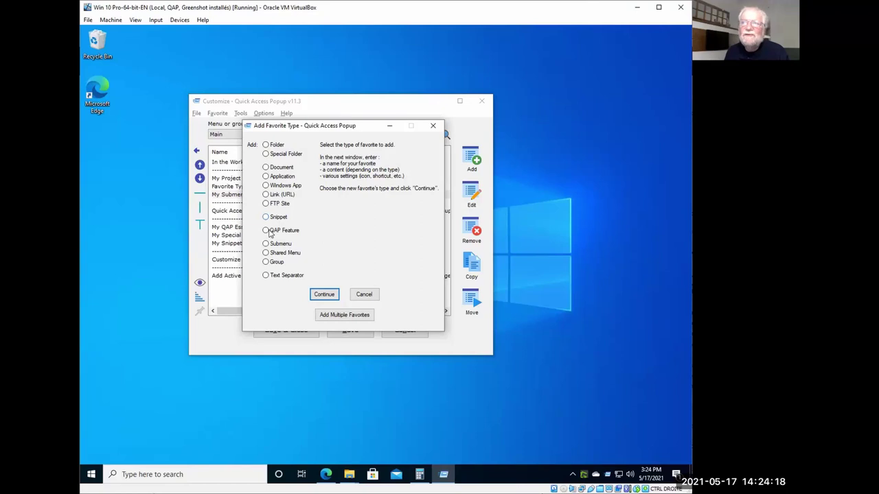
Add a QAP Feature favorite and browse Frequent Files, Window Management (Close all windows) and Windows Features.
key(alt+q)
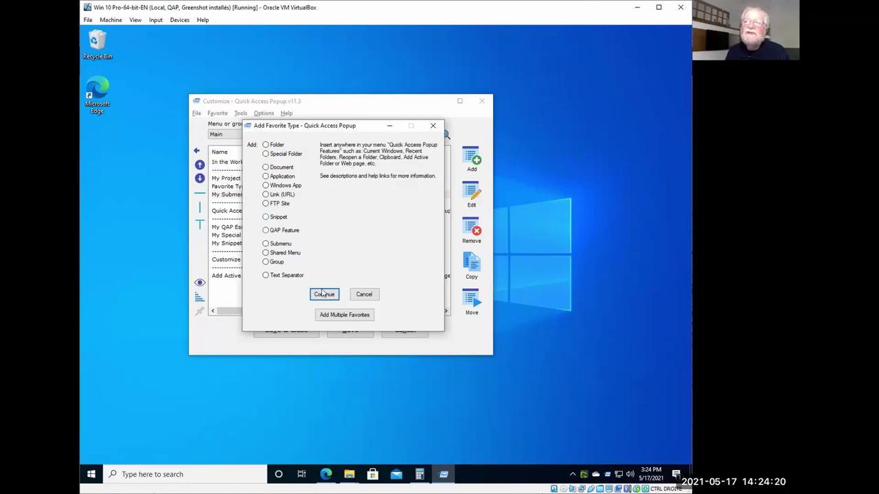
key(Return)
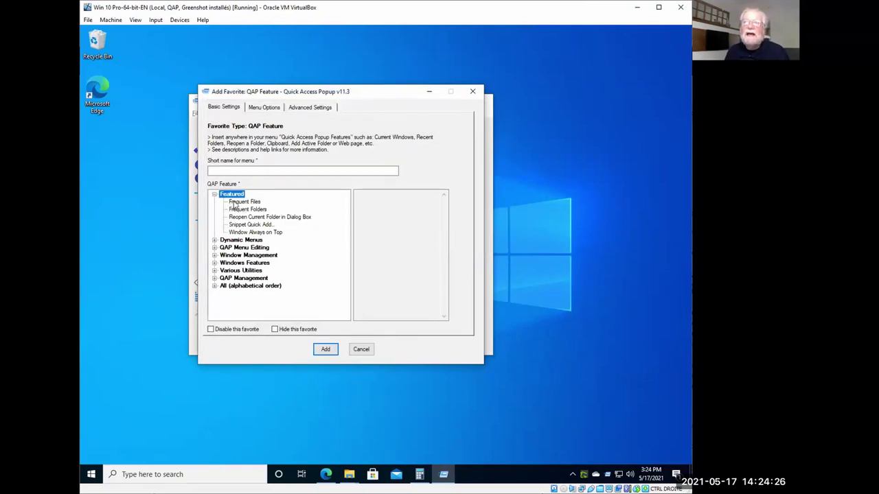
click(237, 202)
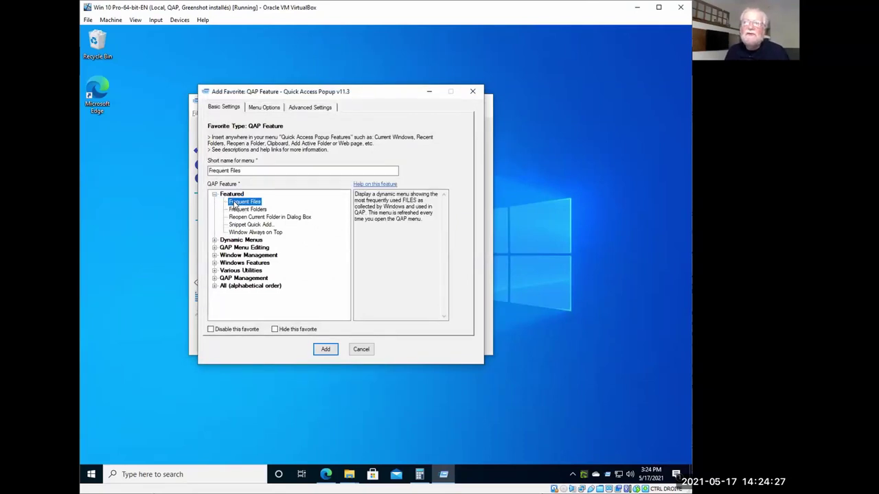
click(215, 255)
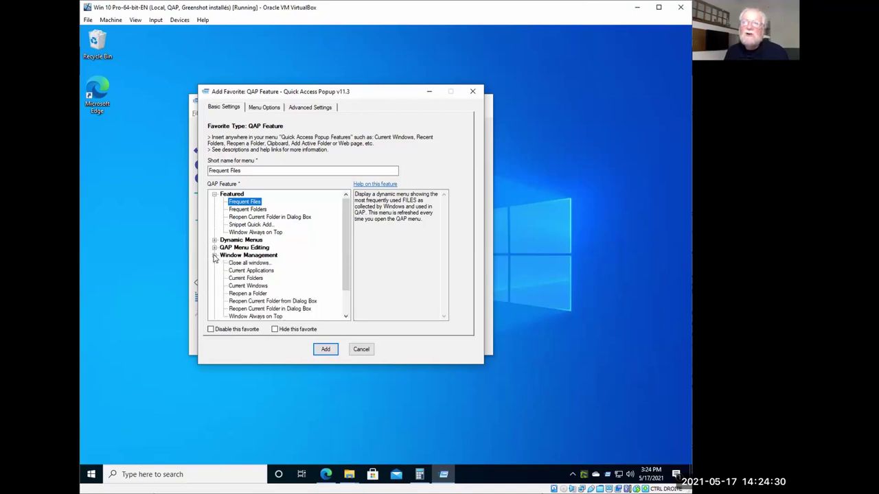
click(240, 264)
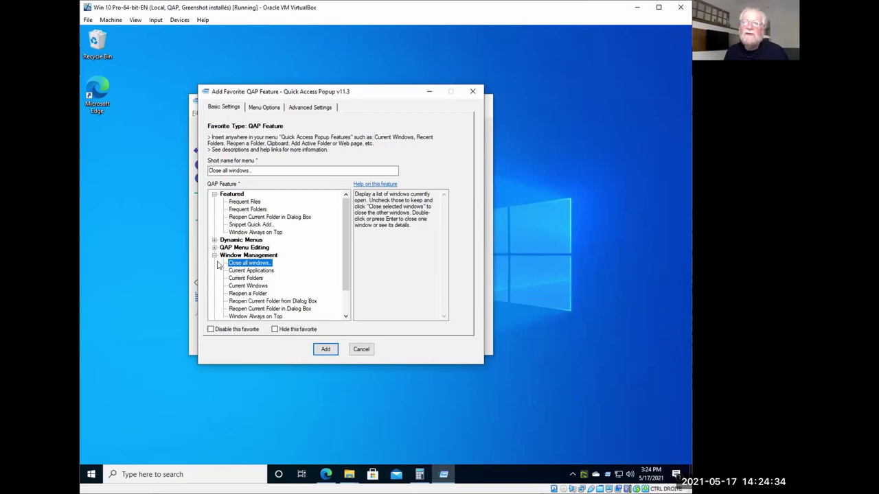
click(214, 256)
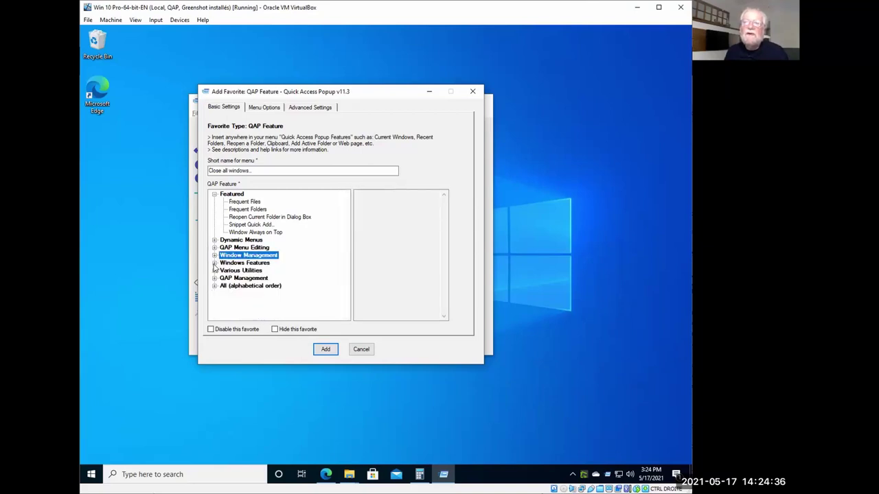
click(215, 262)
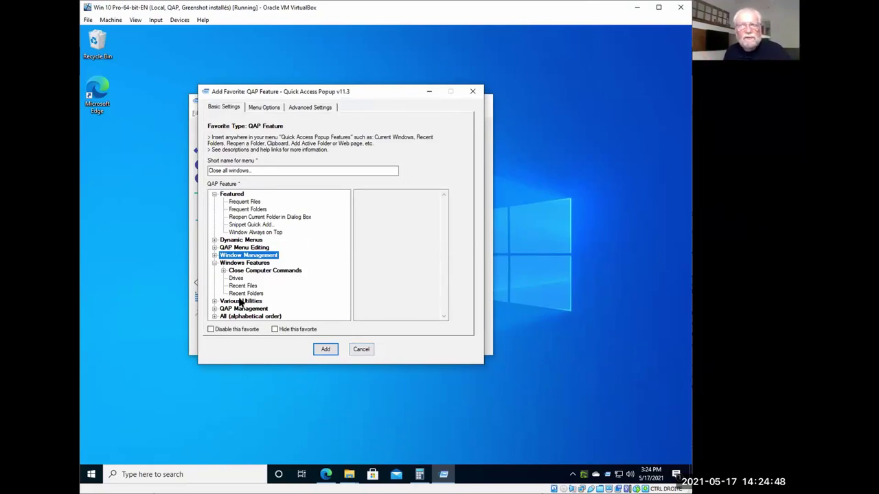
Cancel the QAP Feature favorite, try a Submenu favorite, then cancel and close Customize without saving.
click(361, 350)
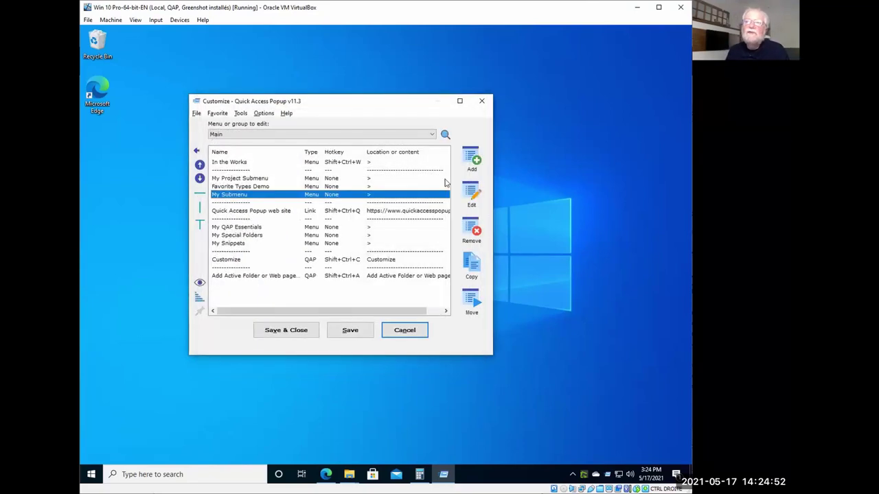
click(474, 160)
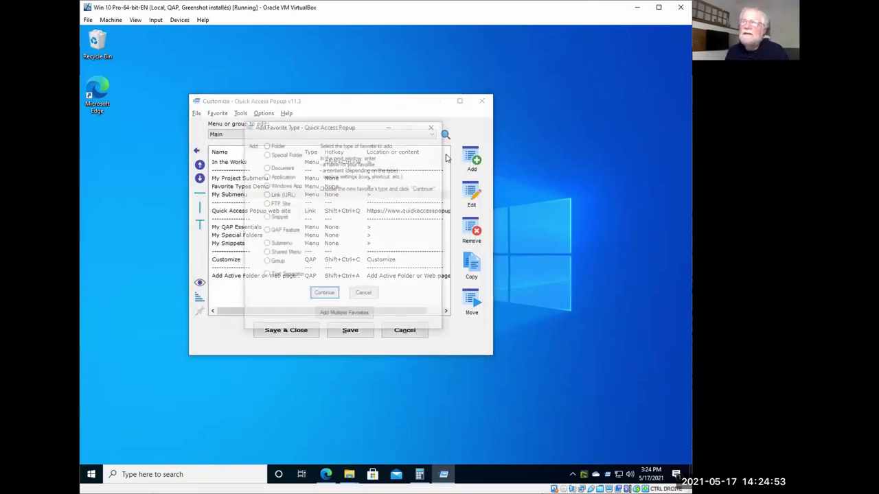
click(265, 244)
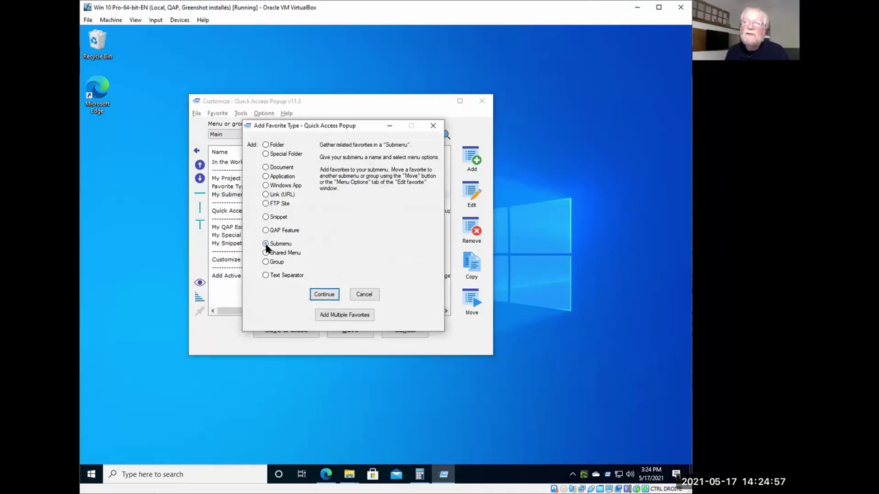
middle_click(452, 300)
click(419, 298)
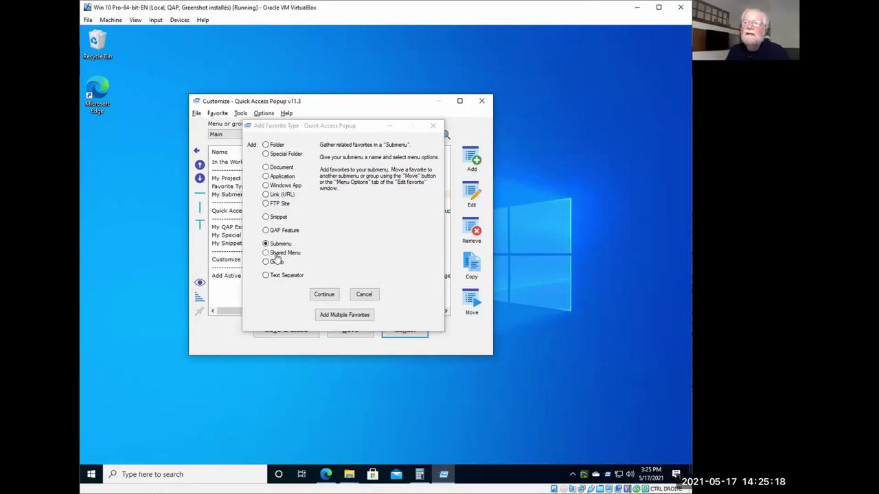
click(363, 302)
click(404, 330)
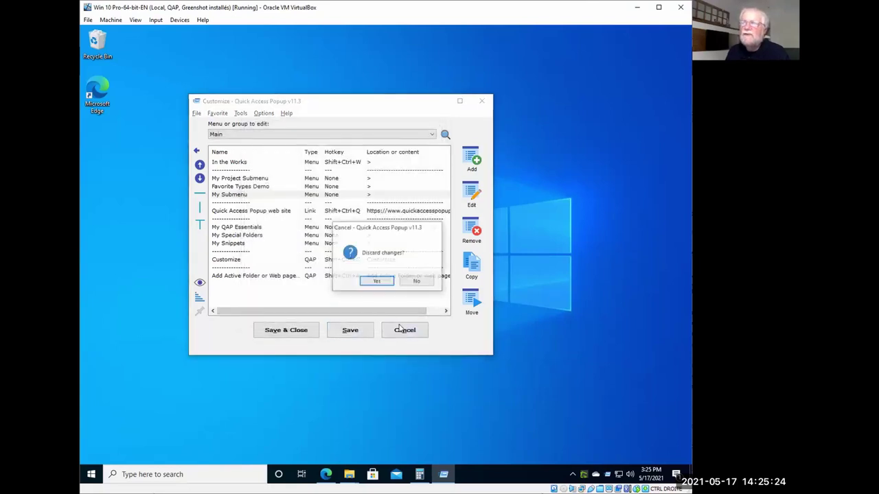
Discard the Customize changes and launch My Group of windows from My Project Submenu.
click(378, 282)
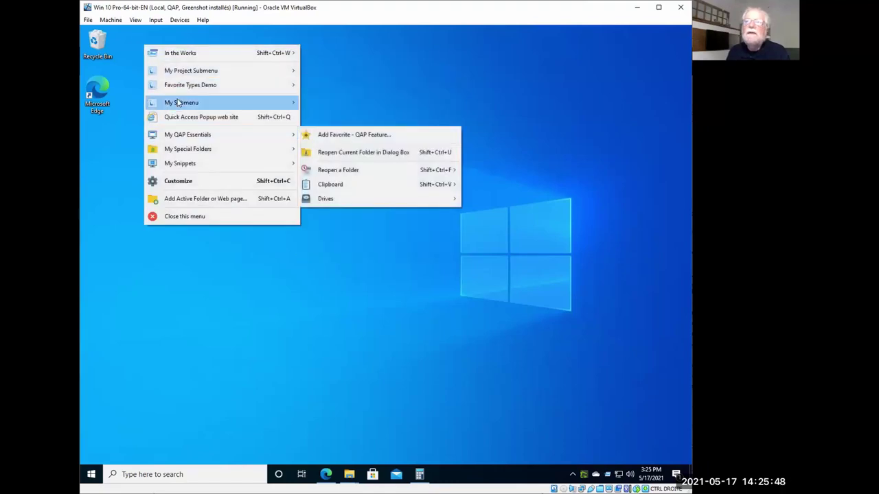
mouse_move(177, 91)
mouse_move(177, 73)
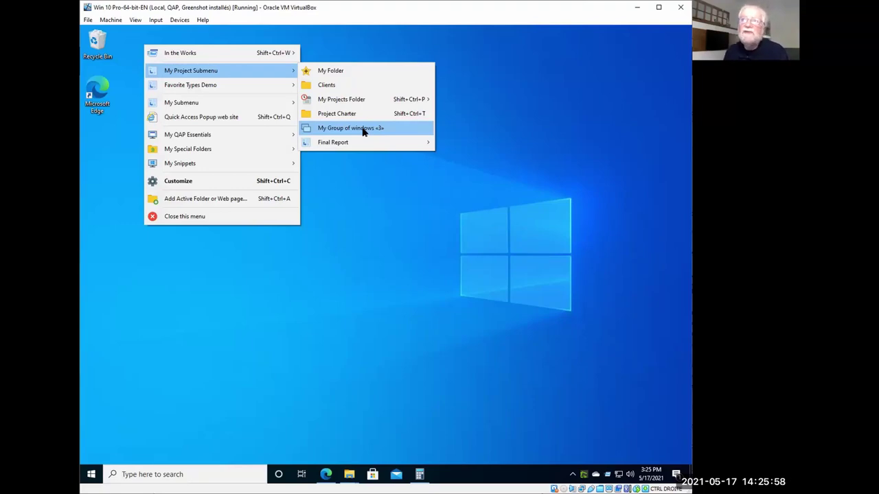
click(364, 131)
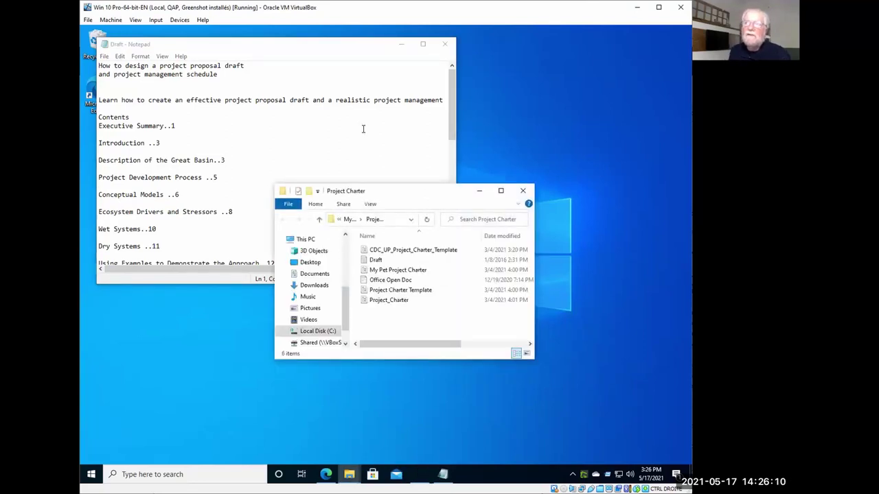
Minimize the Edge browser, Project Charter folder and Draft Notepad windows to clear the desktop.
drag(371, 191, 491, 53)
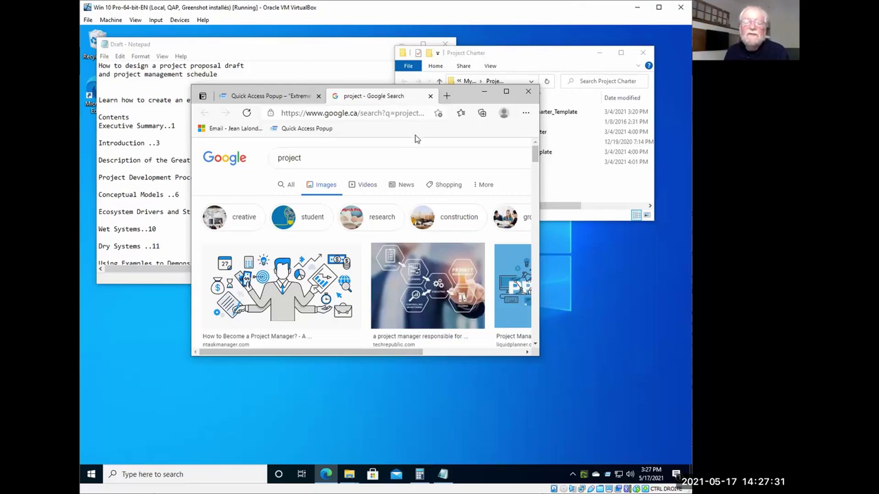
click(484, 91)
click(462, 56)
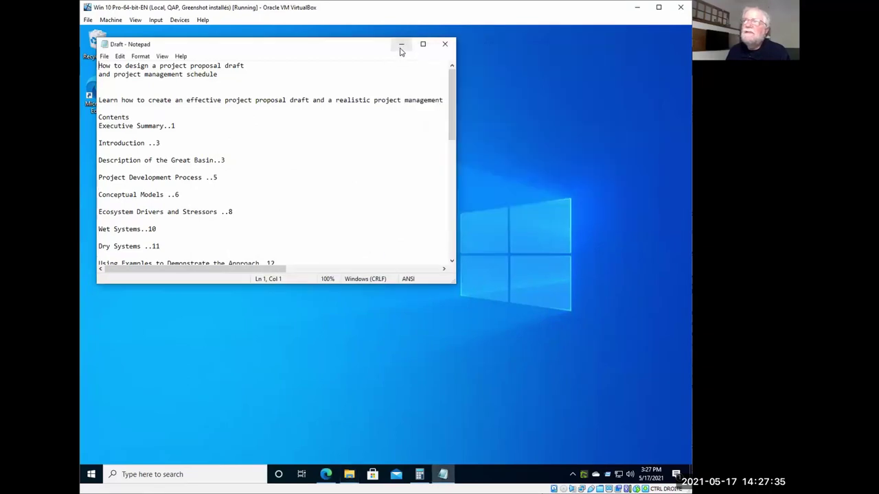
click(402, 46)
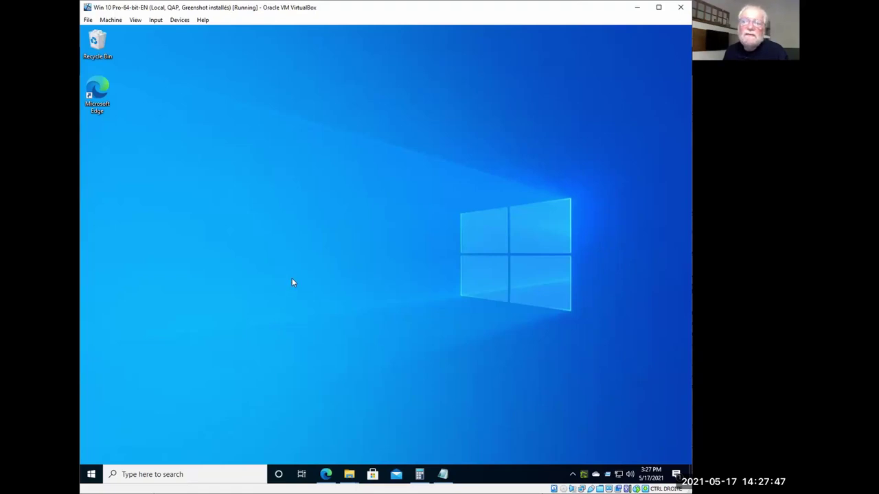
Launch Notepad from a Windows search for 'notepad' and start a blank line.
click(128, 473)
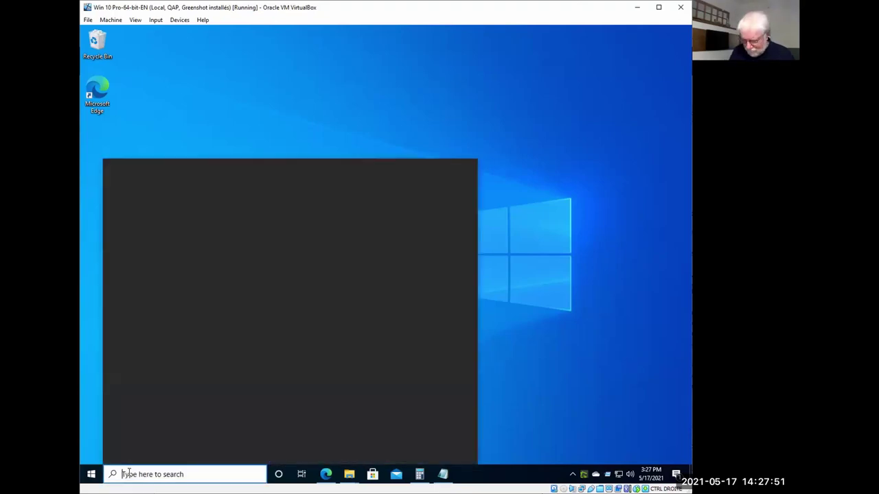
text(notepad)
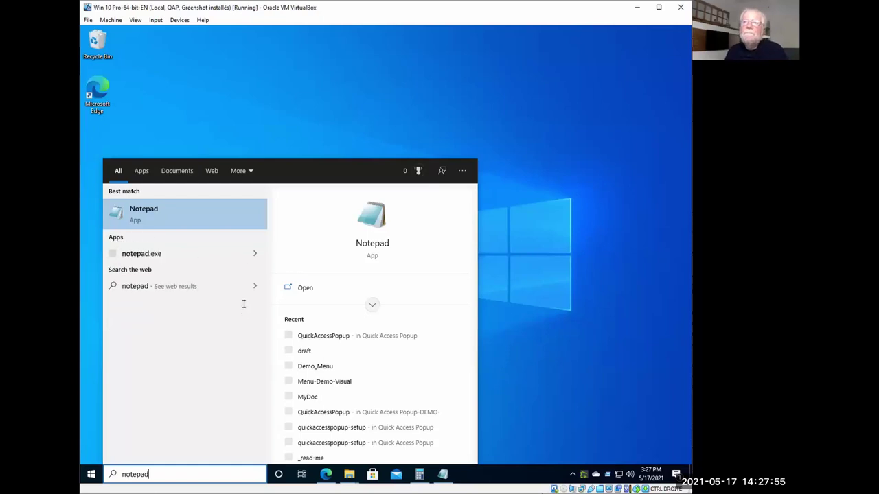
click(153, 211)
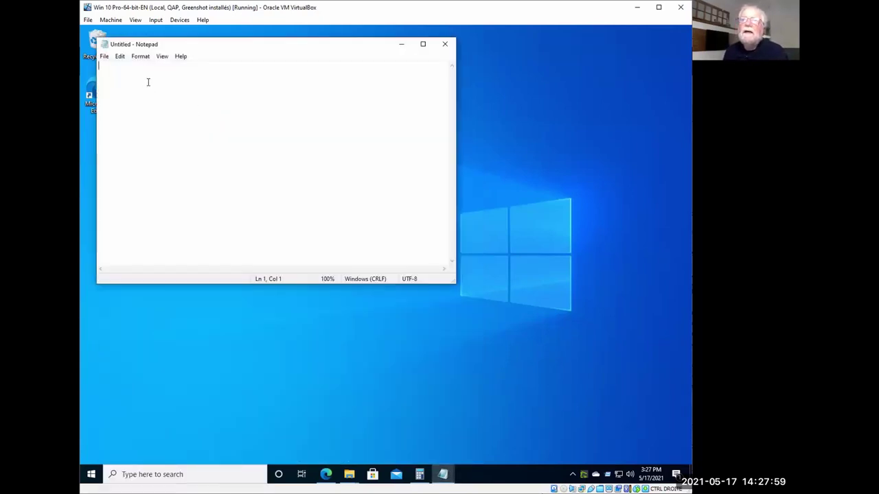
key(Return)
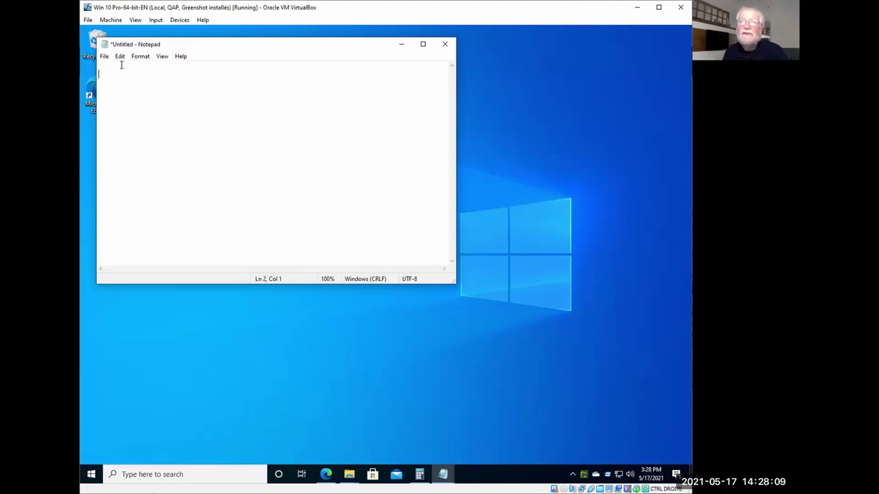
Insert the Address snippet from the QAP menu's My Snippets into the Notepad document.
middle_click(105, 77)
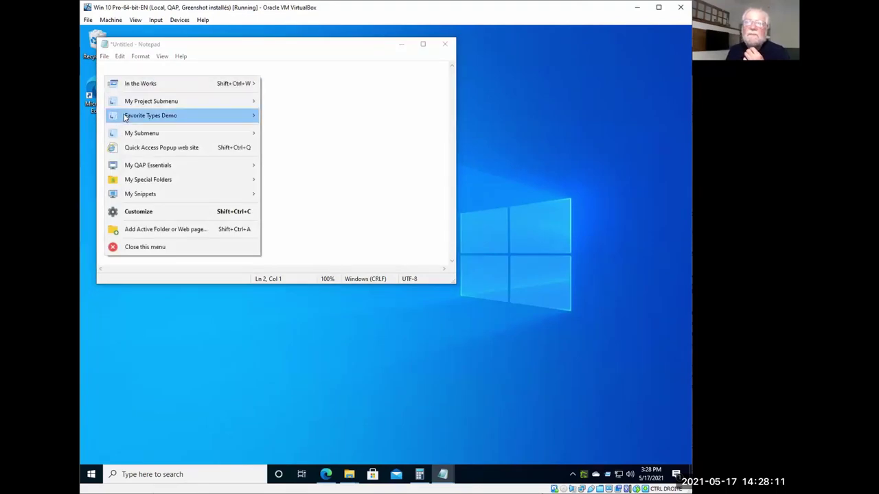
mouse_move(141, 196)
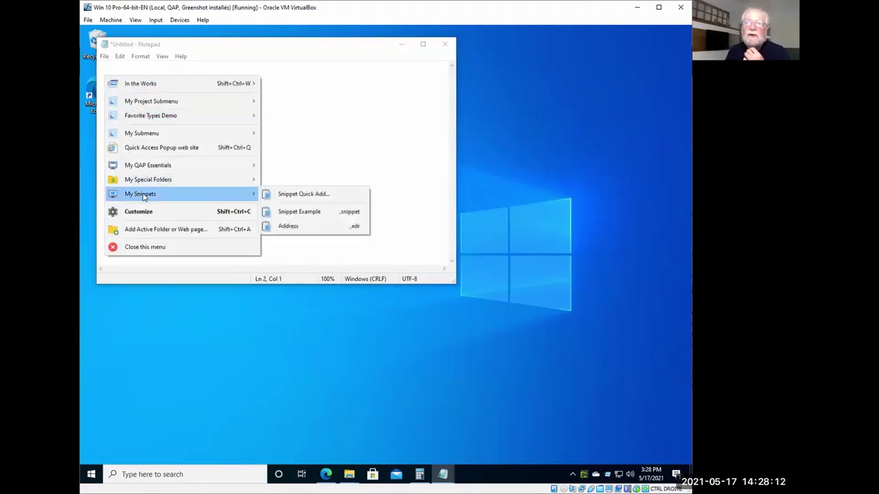
click(291, 230)
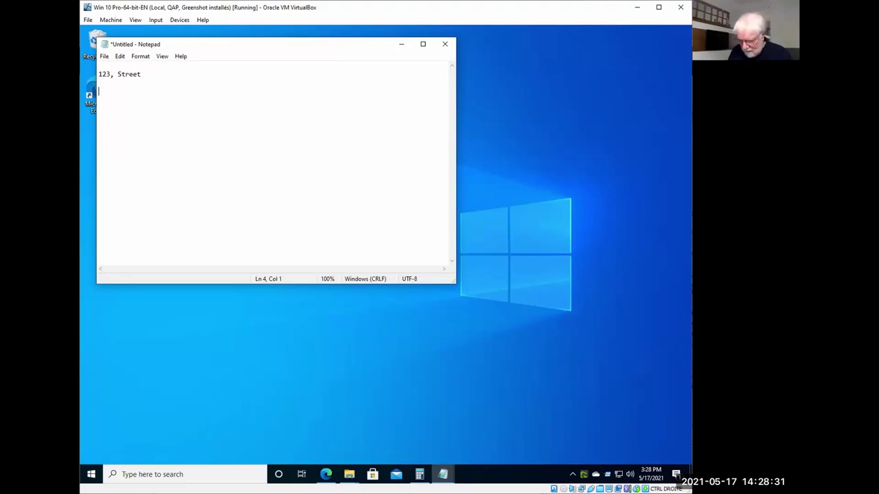
Expand the ',adr' shortcut twice for two more '123, Street' lines, adding a blank line after.
text(,)
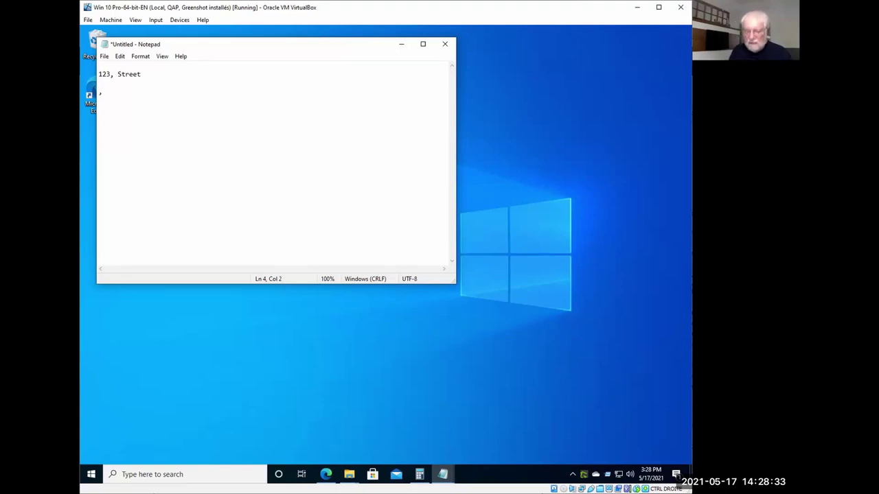
key(BackSpace)
text(123, Street)
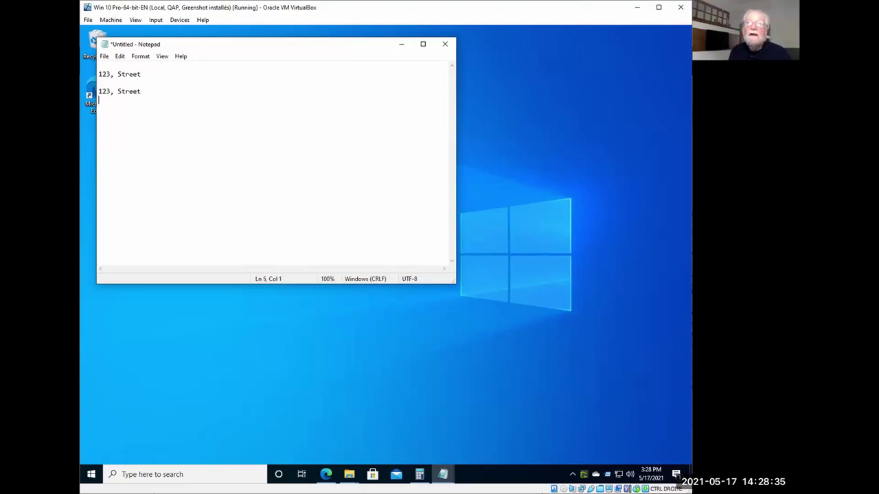
key(Return)
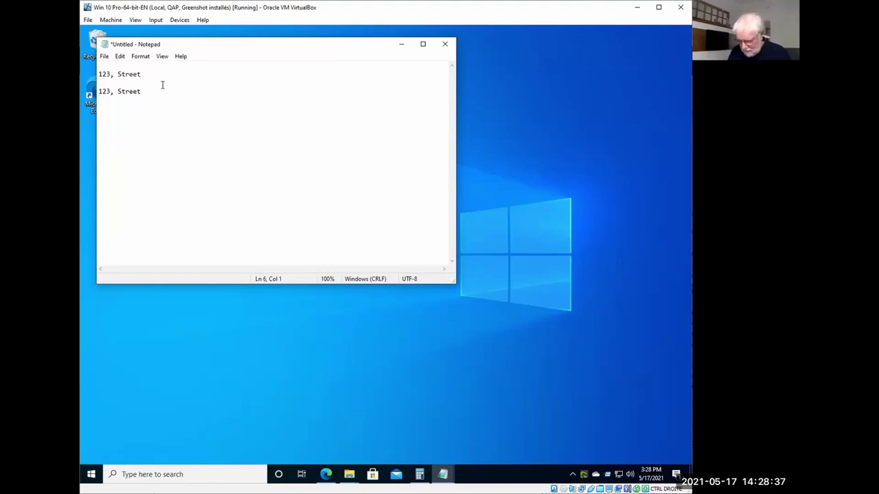
text(,ad)
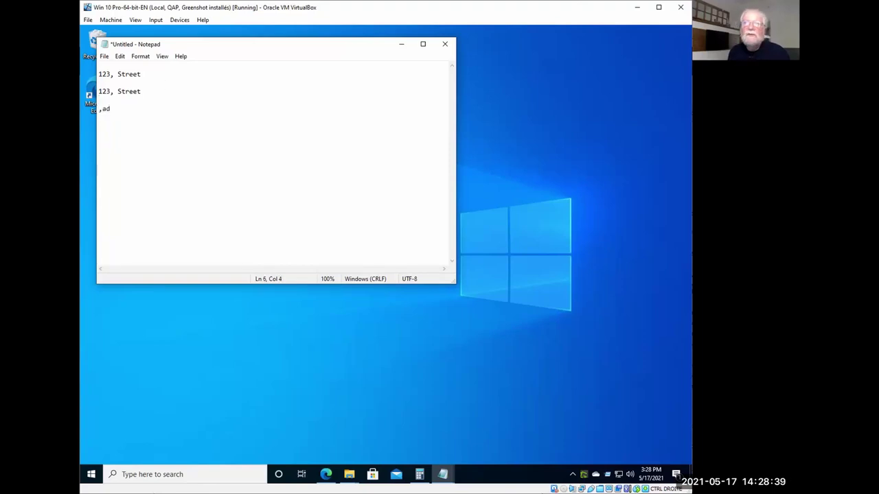
key(space)
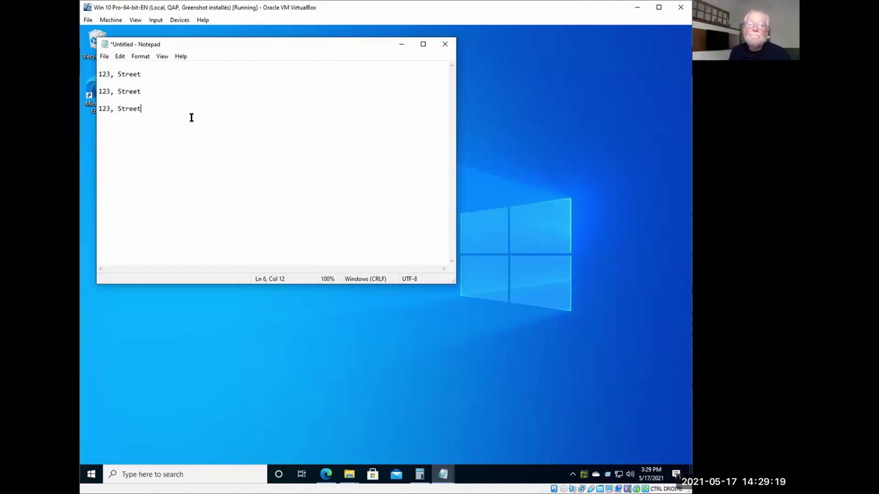
key(Return)
key(Return)
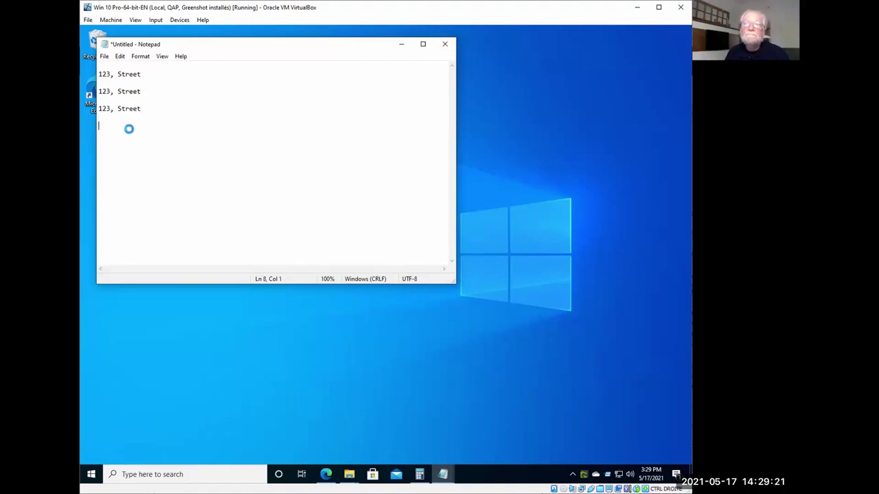
View the My Snippets entries in Customize, close it, then reopen Customize from the QAP menu.
click(166, 267)
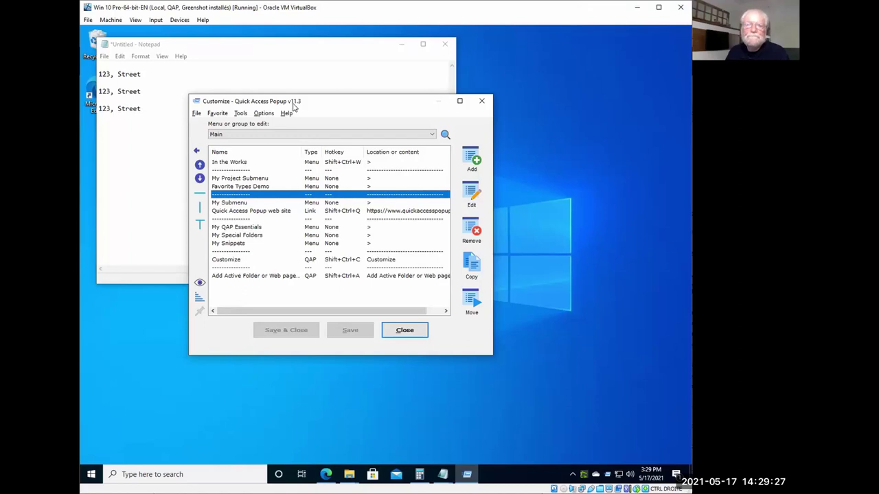
double_click(238, 244)
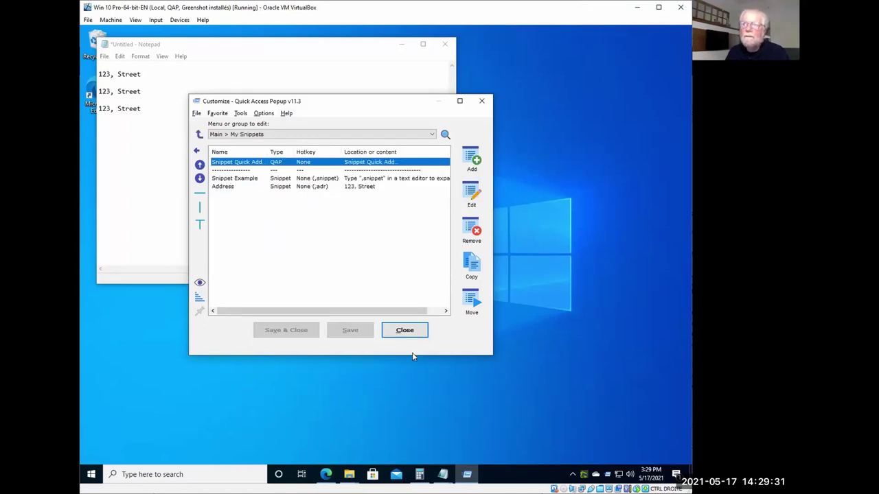
click(406, 332)
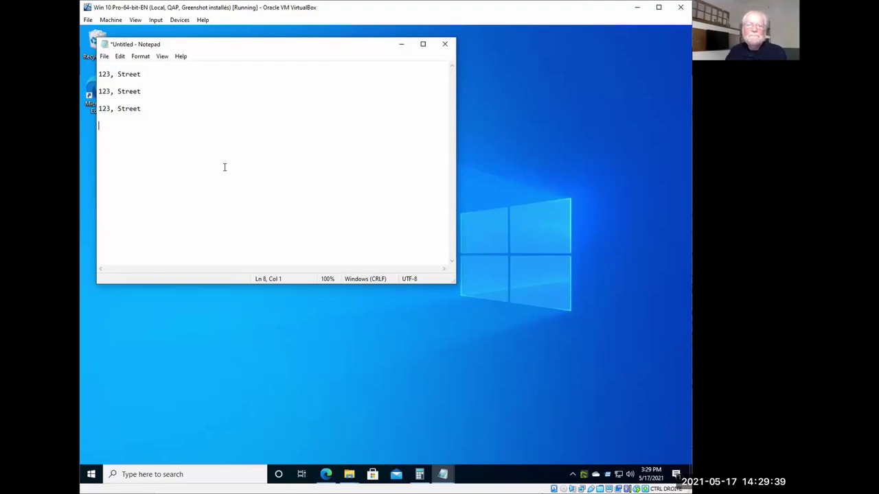
middle_click(221, 116)
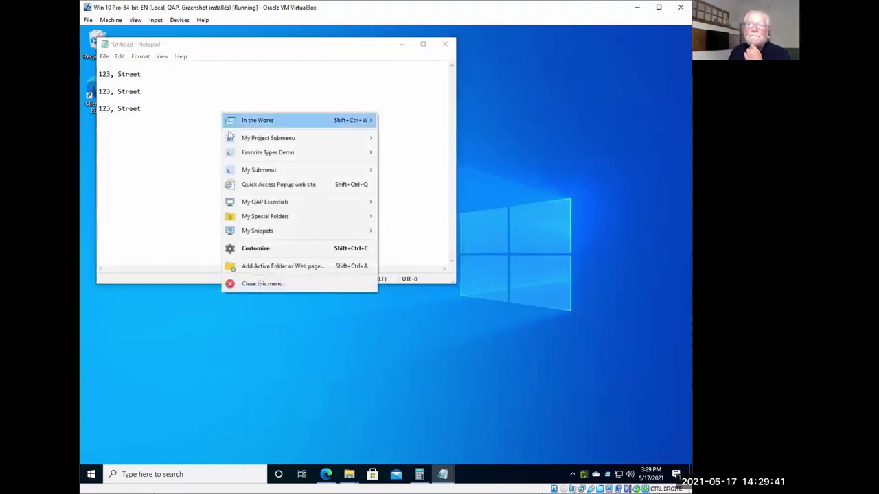
click(244, 247)
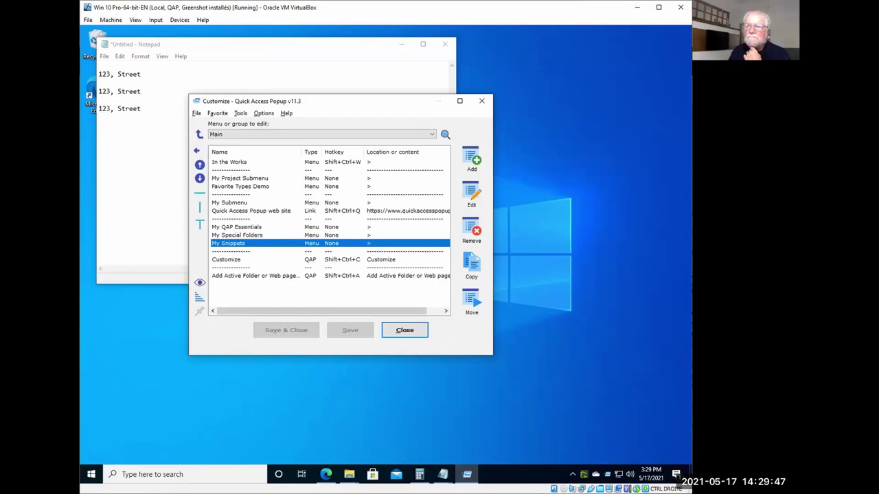
Bring Edge forward on the Quick Access Popup website tab and maximize the window.
mouse_move(326, 474)
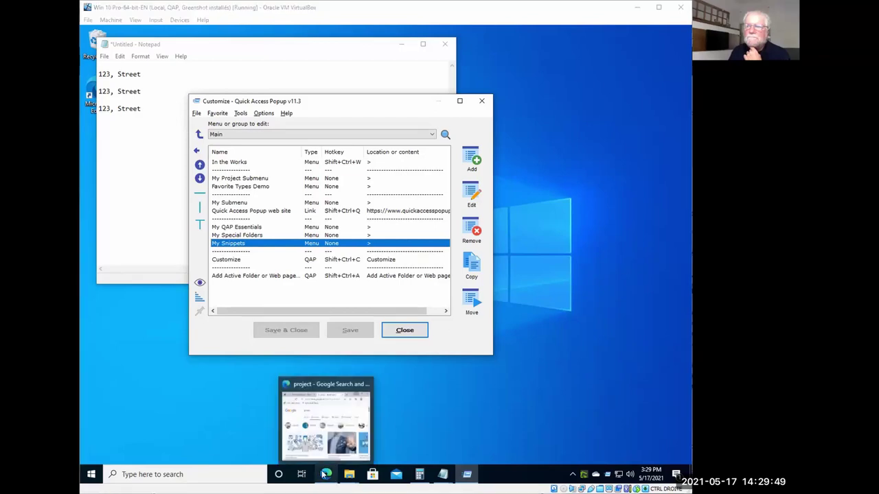
click(316, 421)
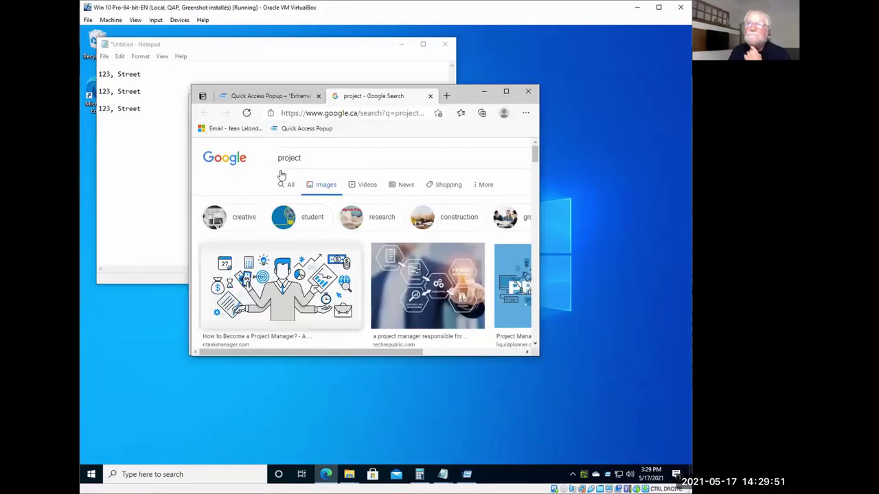
click(272, 97)
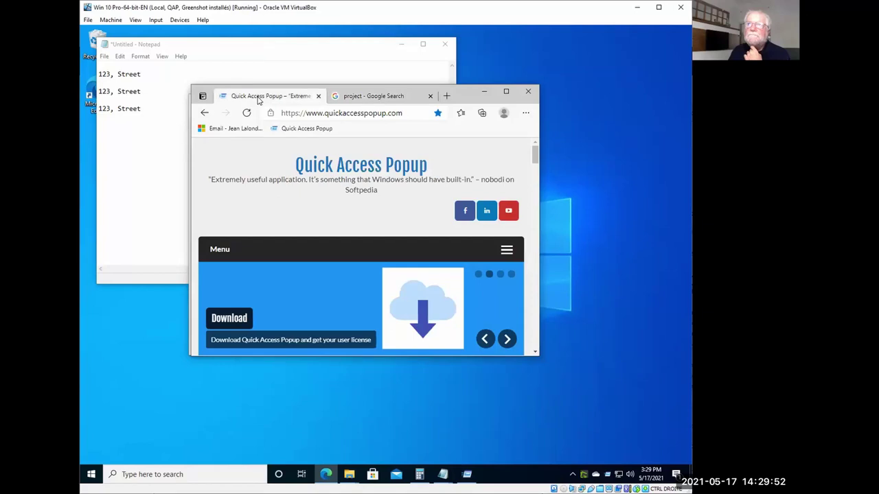
click(508, 92)
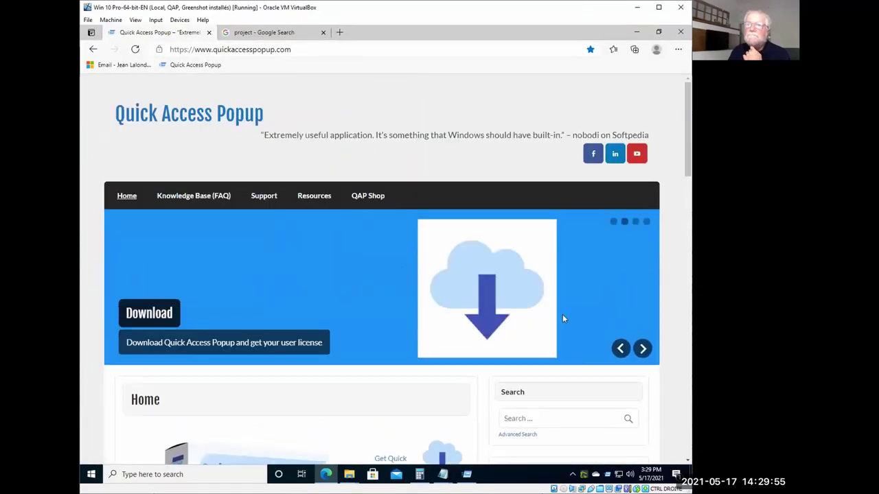